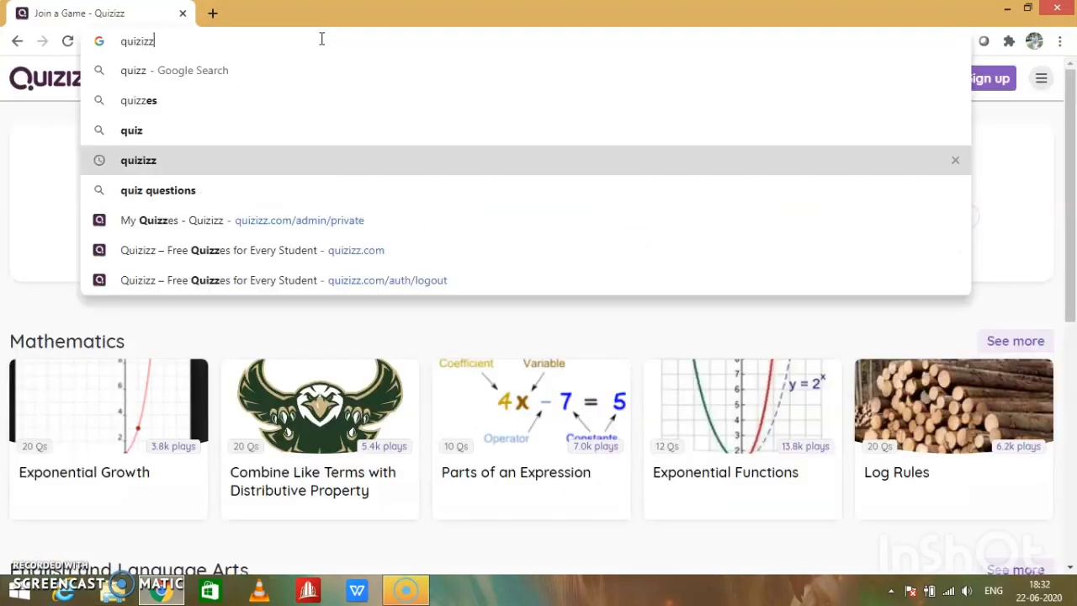
# Step: Search the web for quizizz and log in to the site through Google with the gmail.com account, dismissing the invitation pop-up
pyautogui.press('Return')
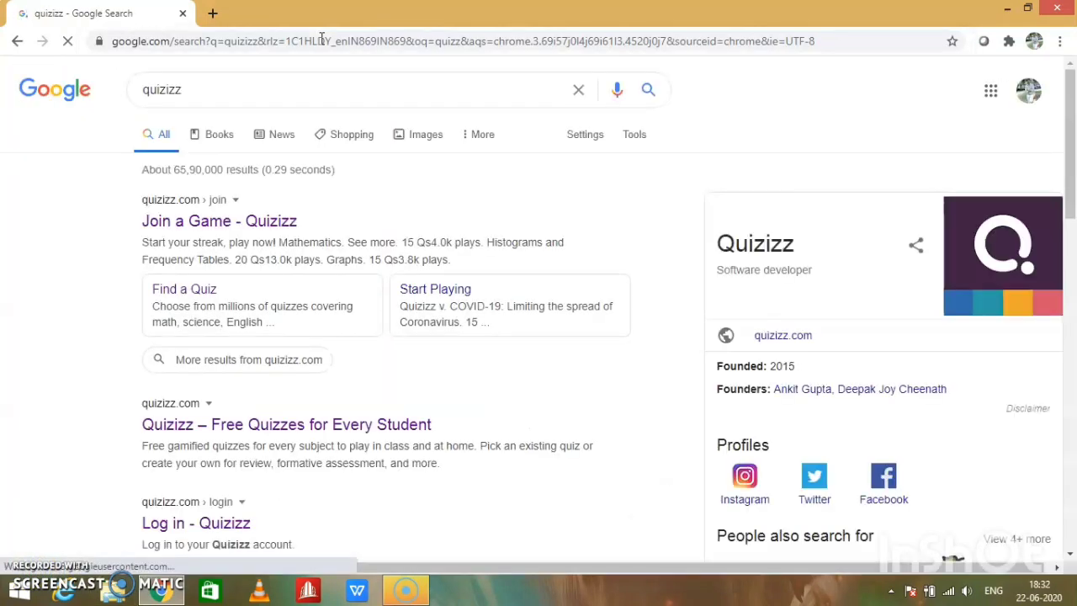
pyautogui.click(187, 530)
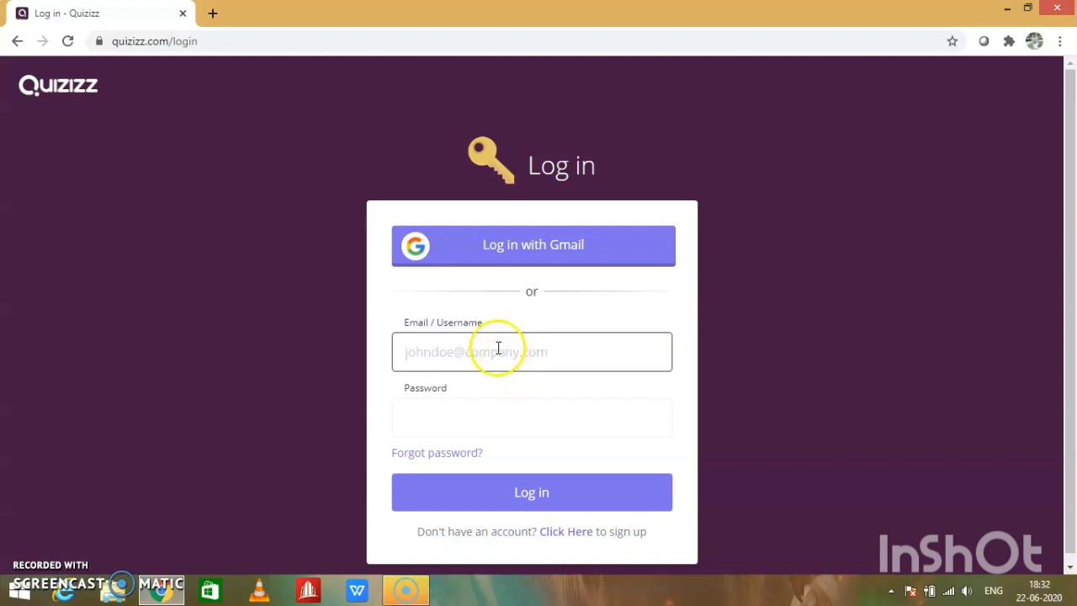
pyautogui.click(434, 250)
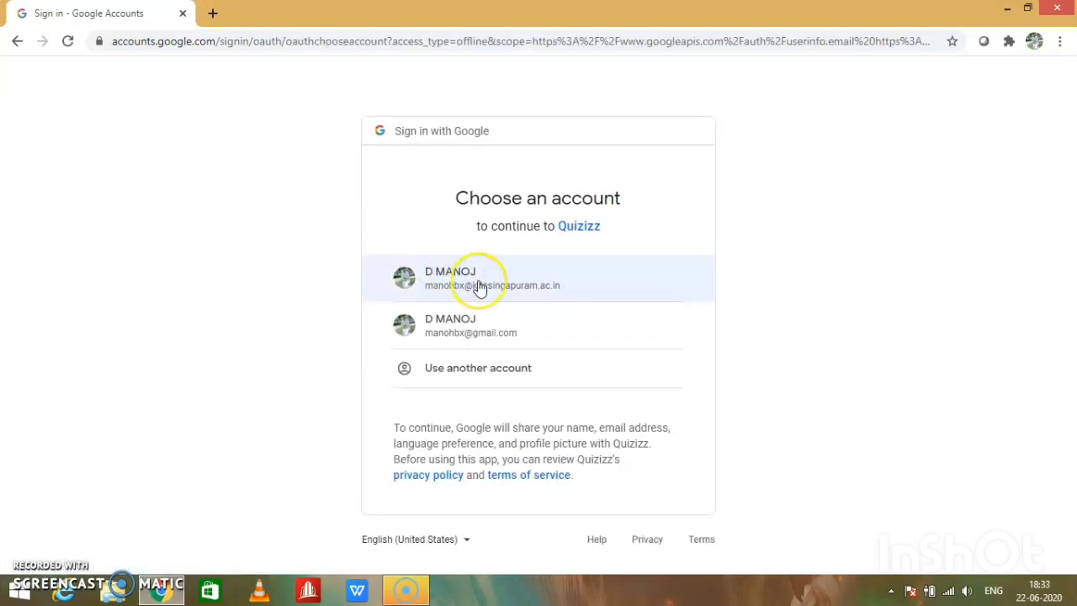
pyautogui.click(488, 325)
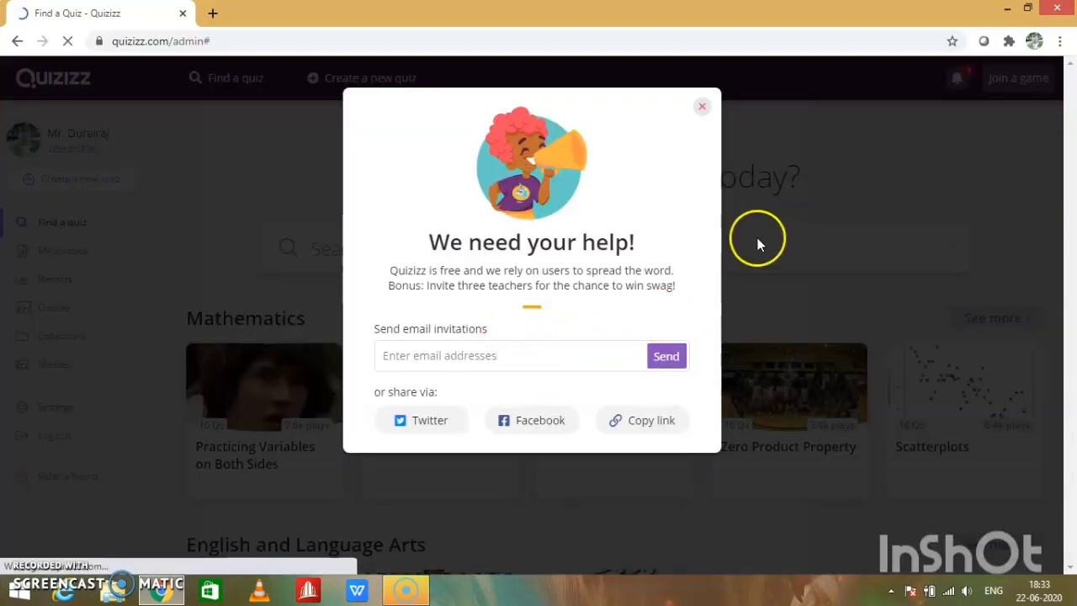
pyautogui.click(706, 105)
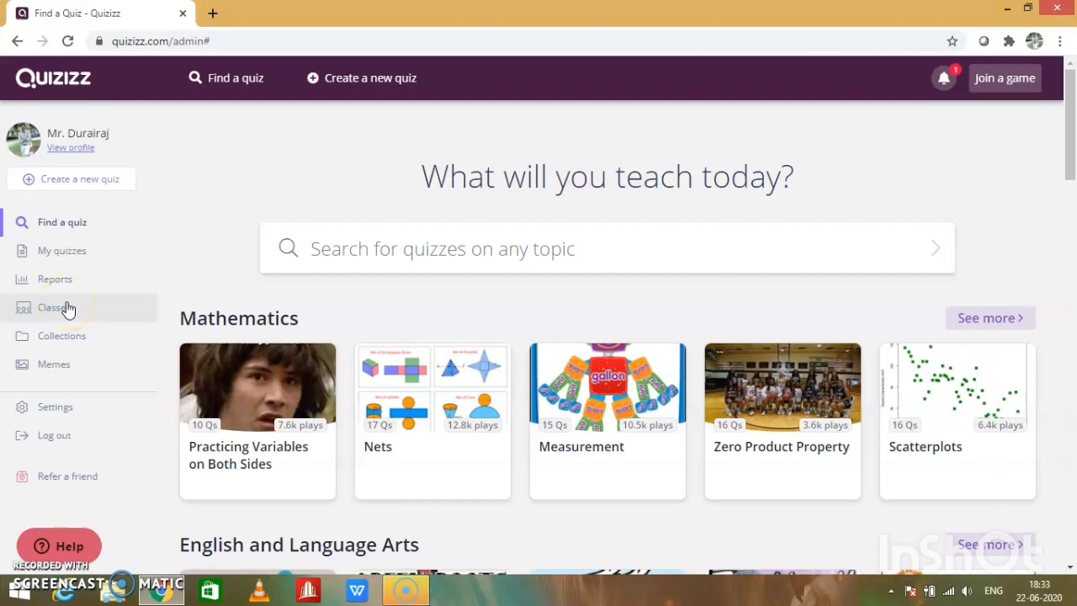
# Step: Create a new quiz named "concrete" with Education as its subject
pyautogui.click(88, 174)
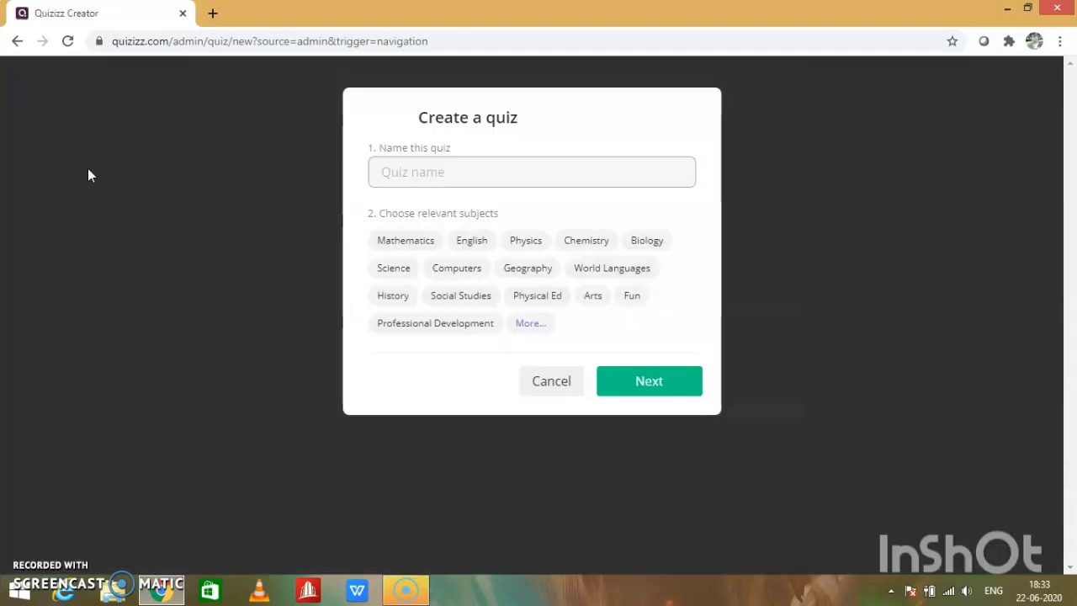
pyautogui.click(436, 188)
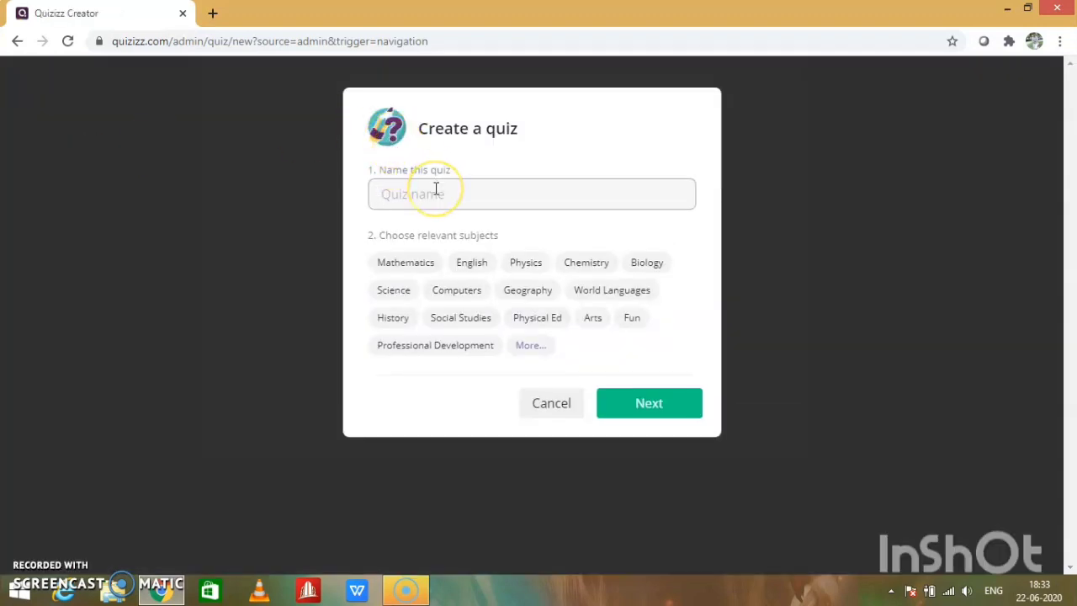
pyautogui.click(436, 188)
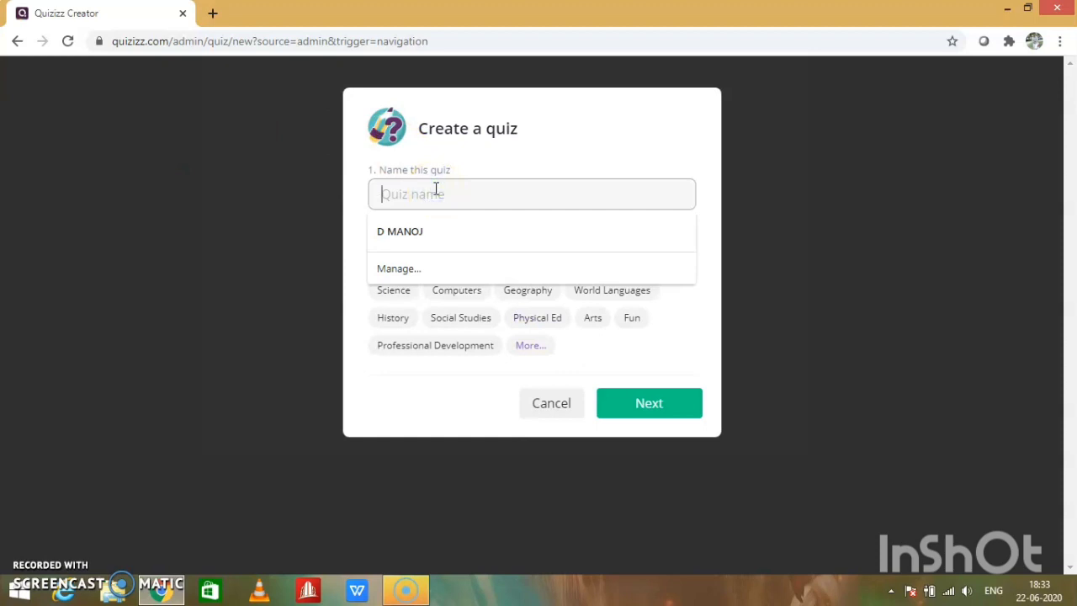
pyautogui.write('concrete')
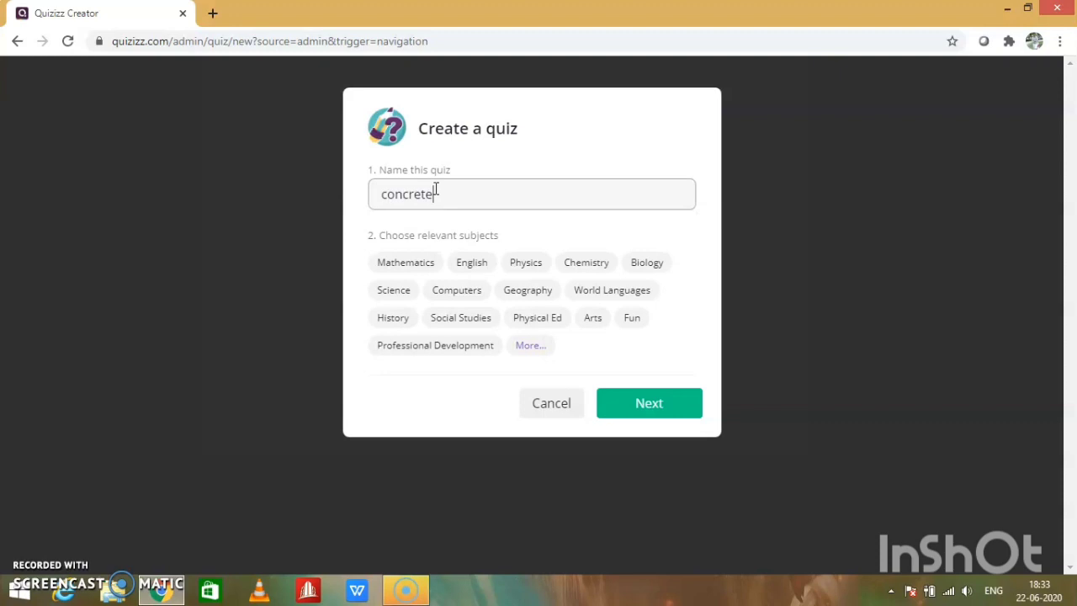
pyautogui.click(448, 229)
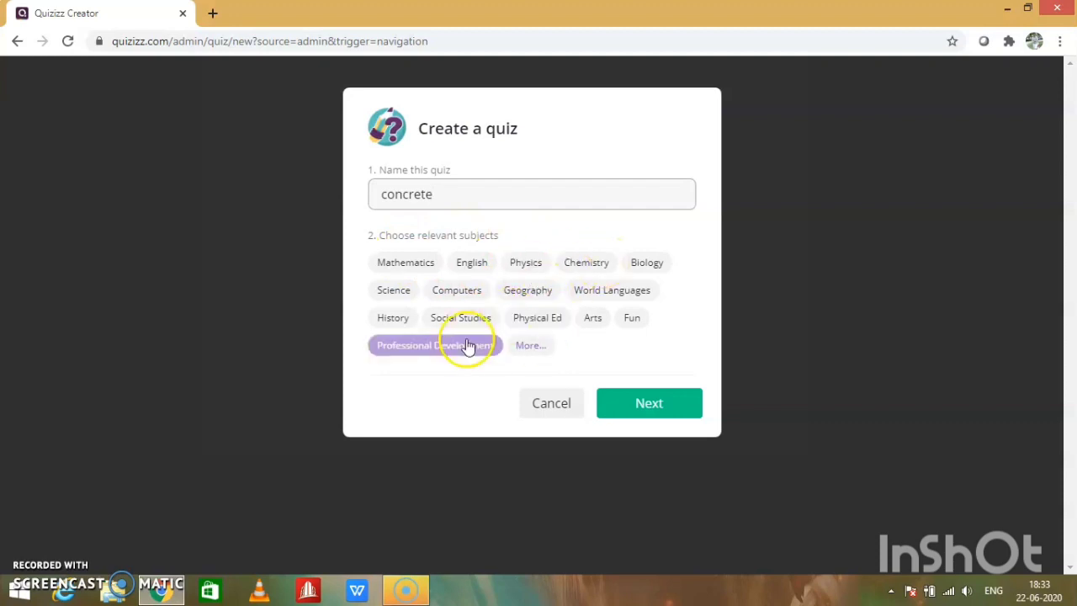
pyautogui.click(526, 347)
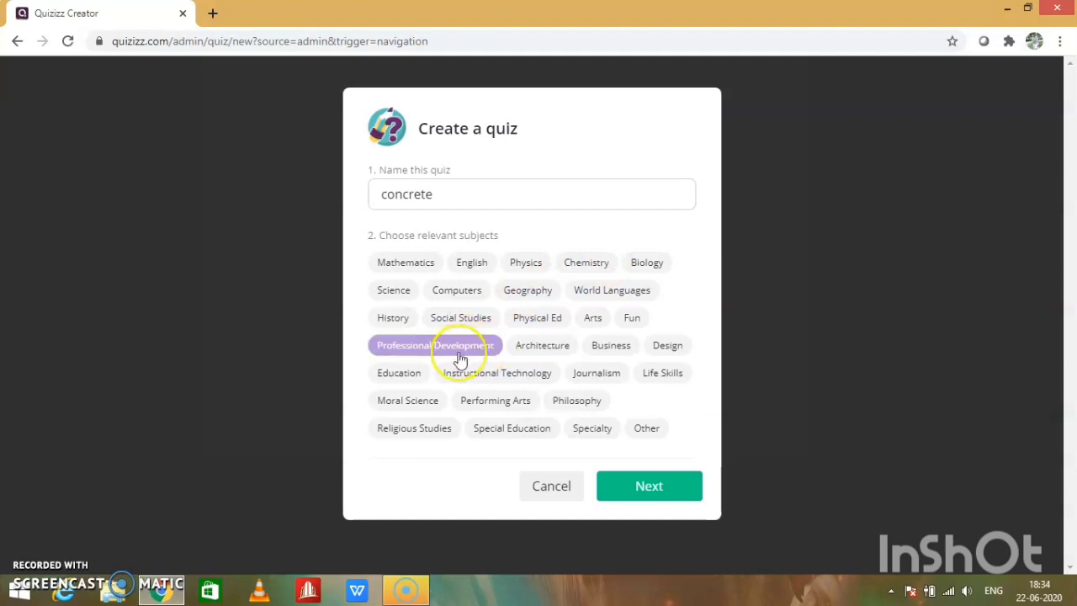
pyautogui.click(413, 374)
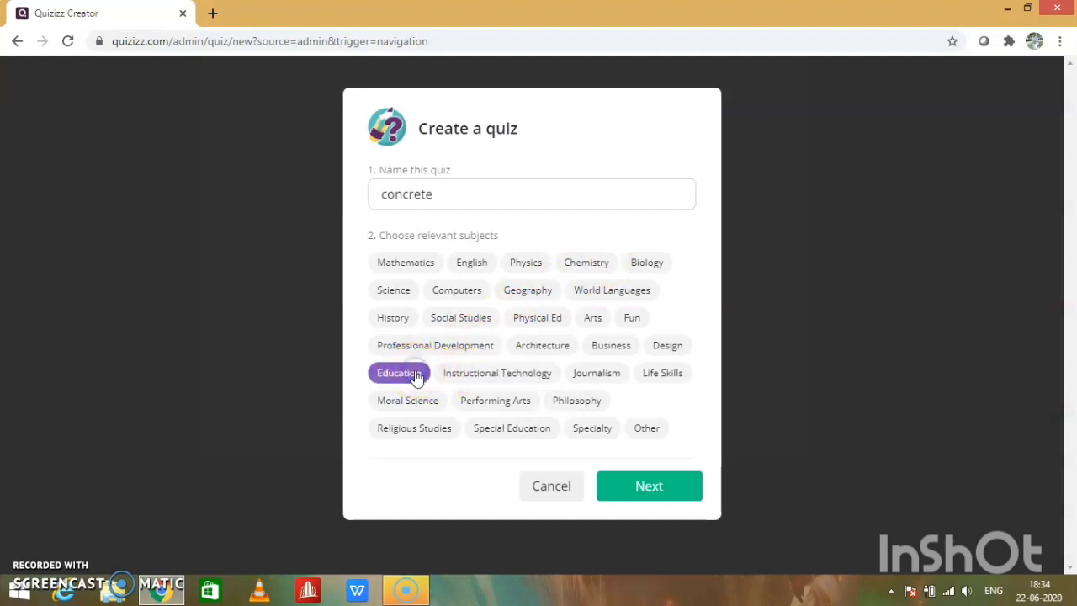
pyautogui.click(695, 488)
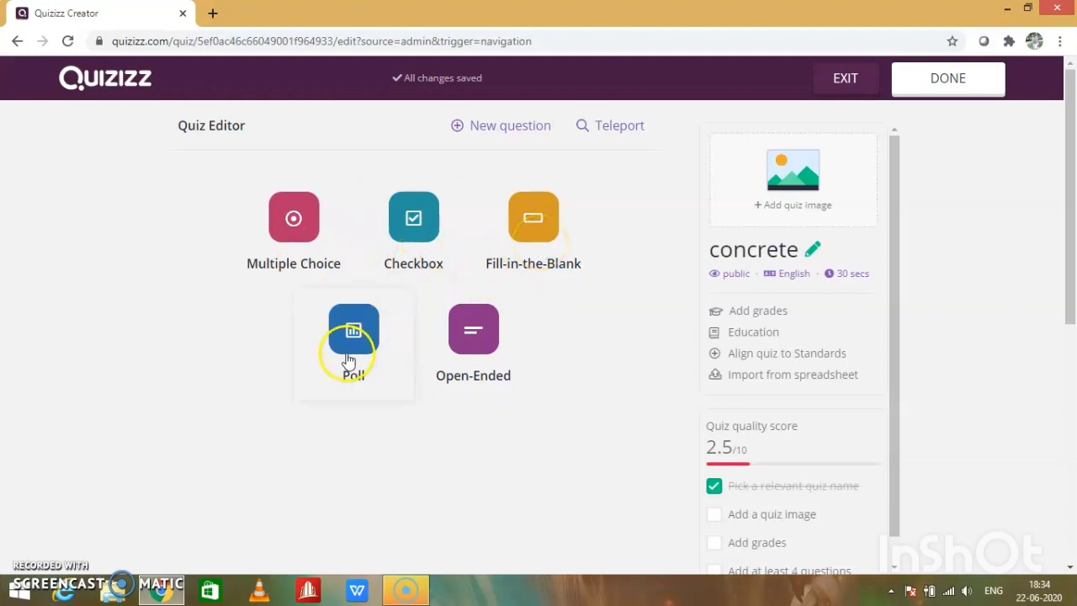
# Step: Add a multiple-choice question "rrretreryry" with the answer options "gghkk", "vvbbn", "jjlll" and "bbbbb"
pyautogui.click(260, 235)
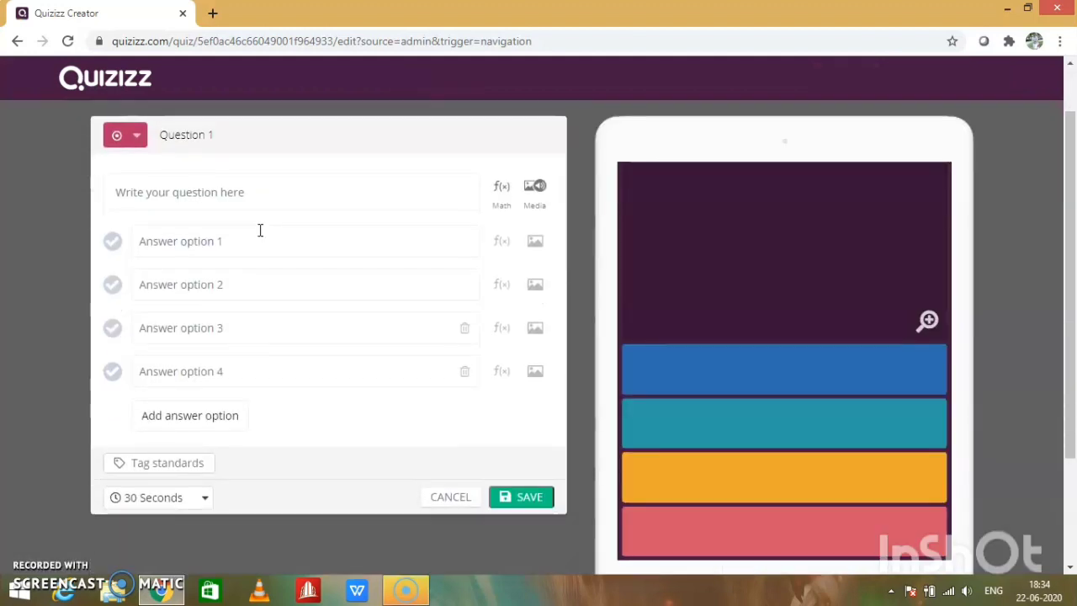
pyautogui.click(237, 180)
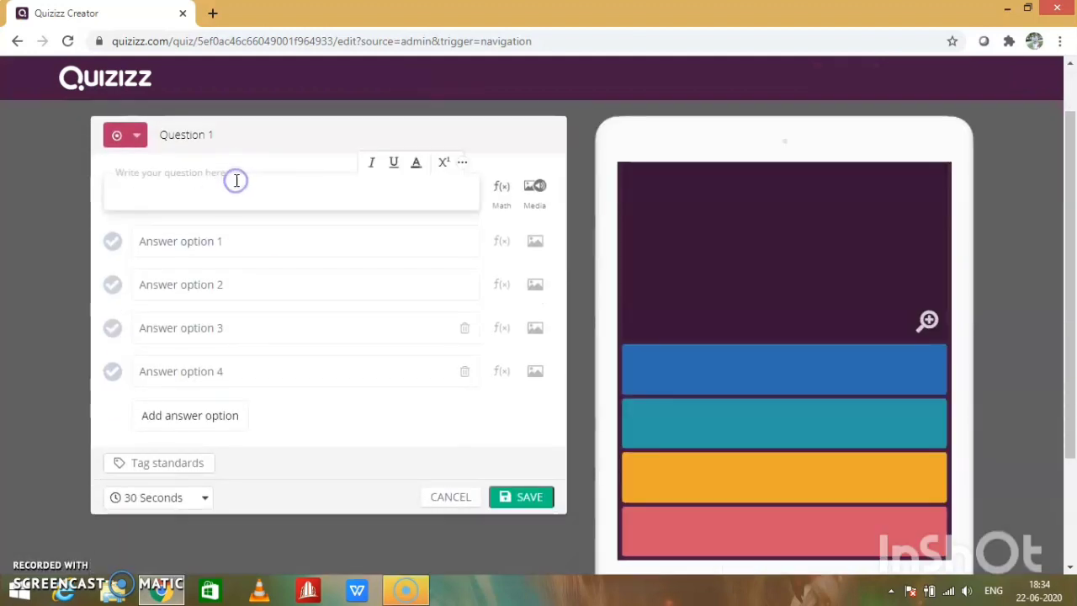
pyautogui.write('rrretreryry')
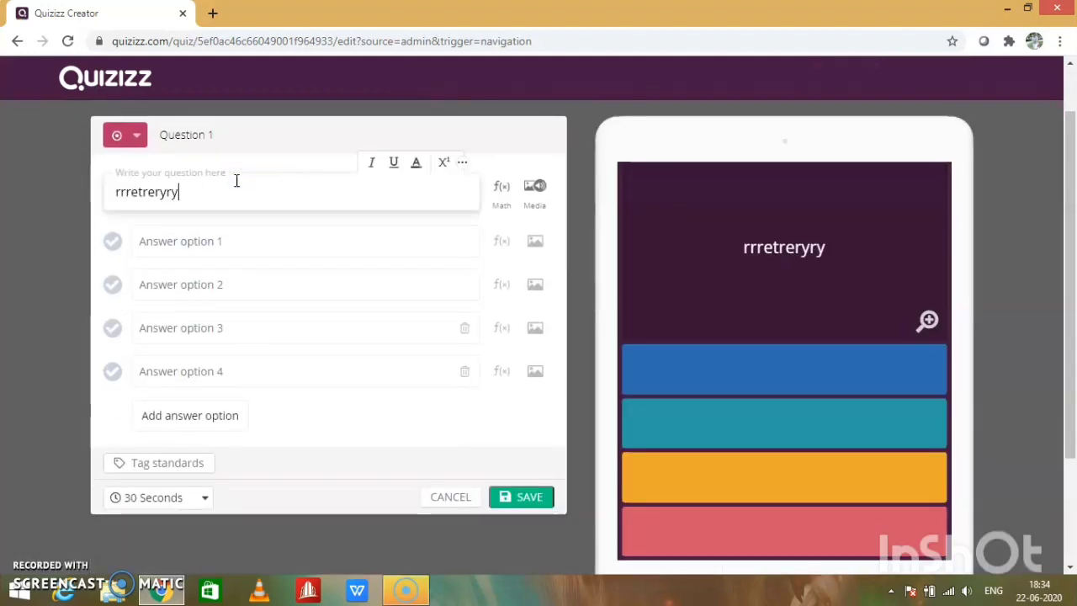
pyautogui.click(240, 239)
pyautogui.write('gghkk')
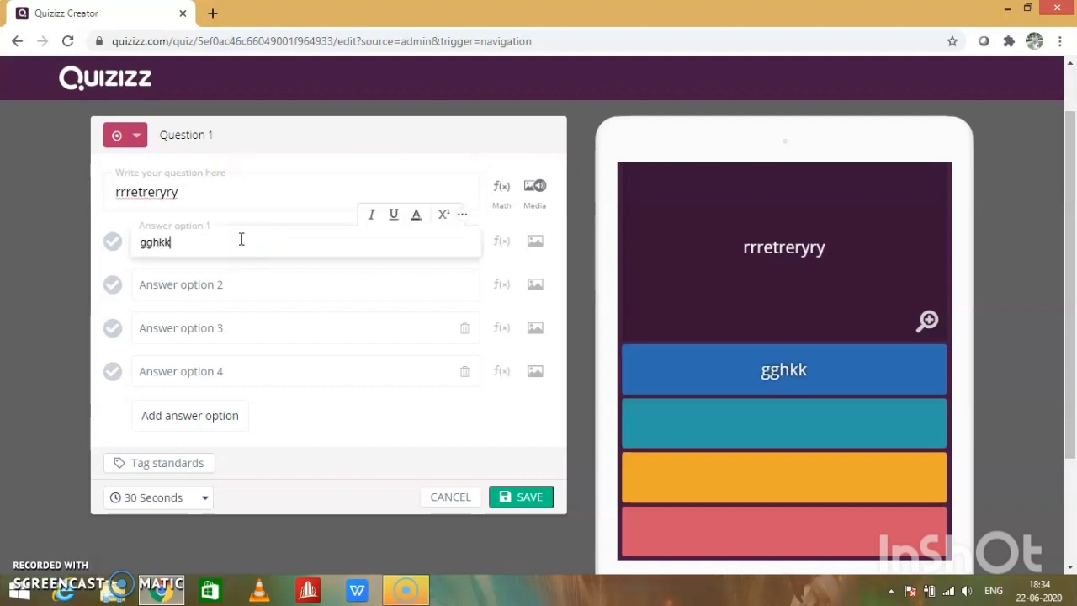
pyautogui.click(251, 284)
pyautogui.write('vv')
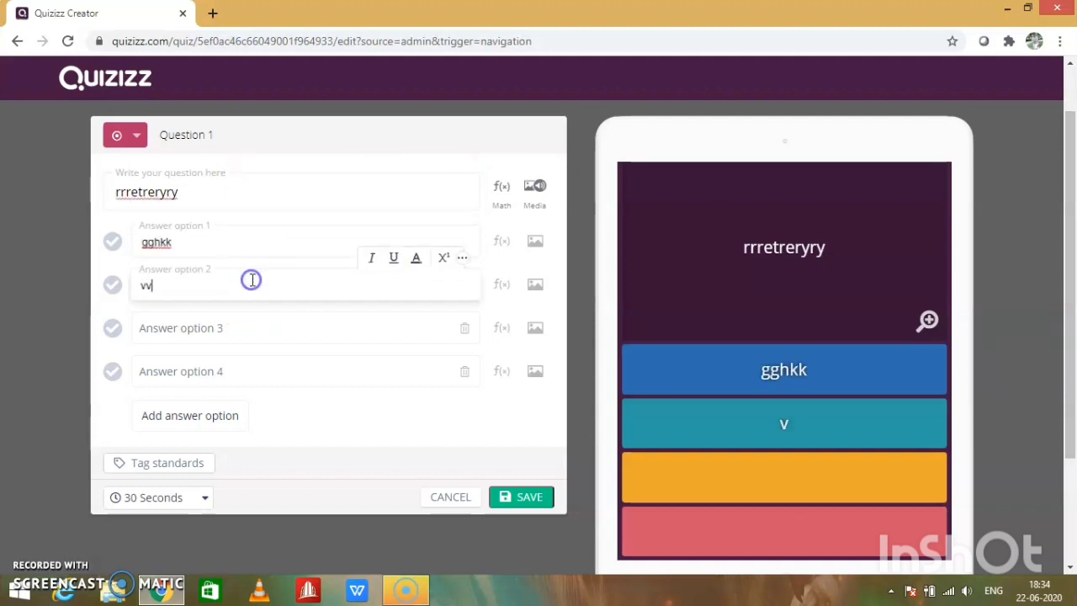
pyautogui.write('bbn')
pyautogui.click(242, 324)
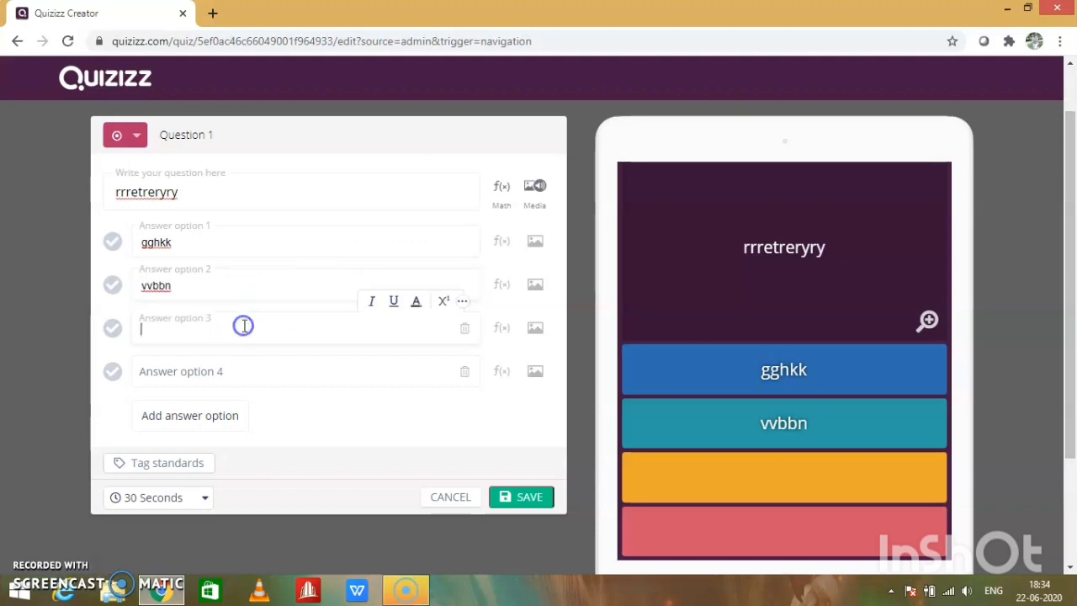
pyautogui.write('jjlll')
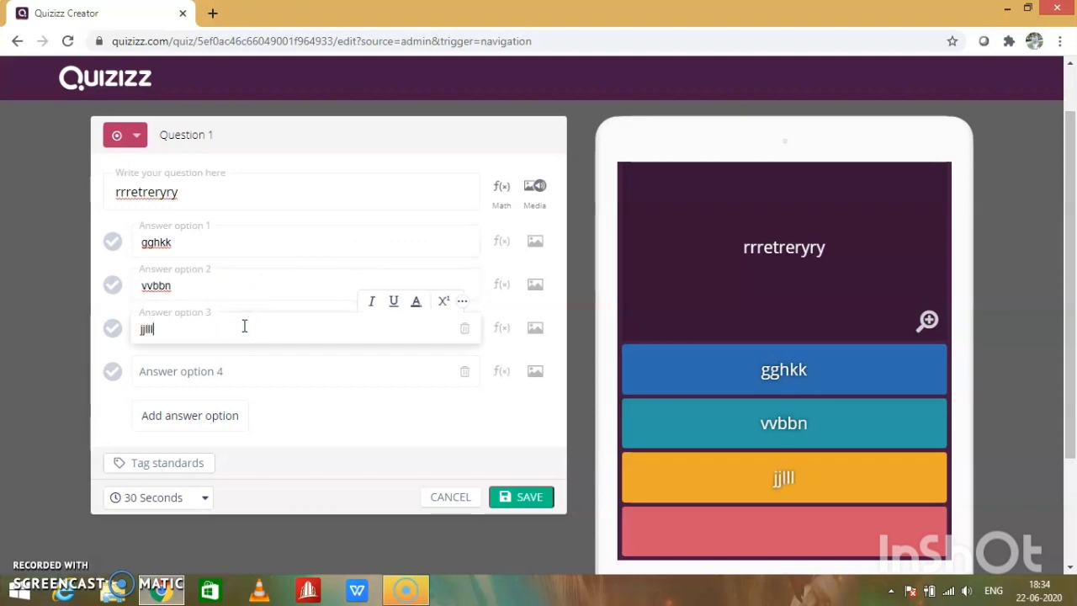
pyautogui.click(212, 374)
pyautogui.write('bbbbb')
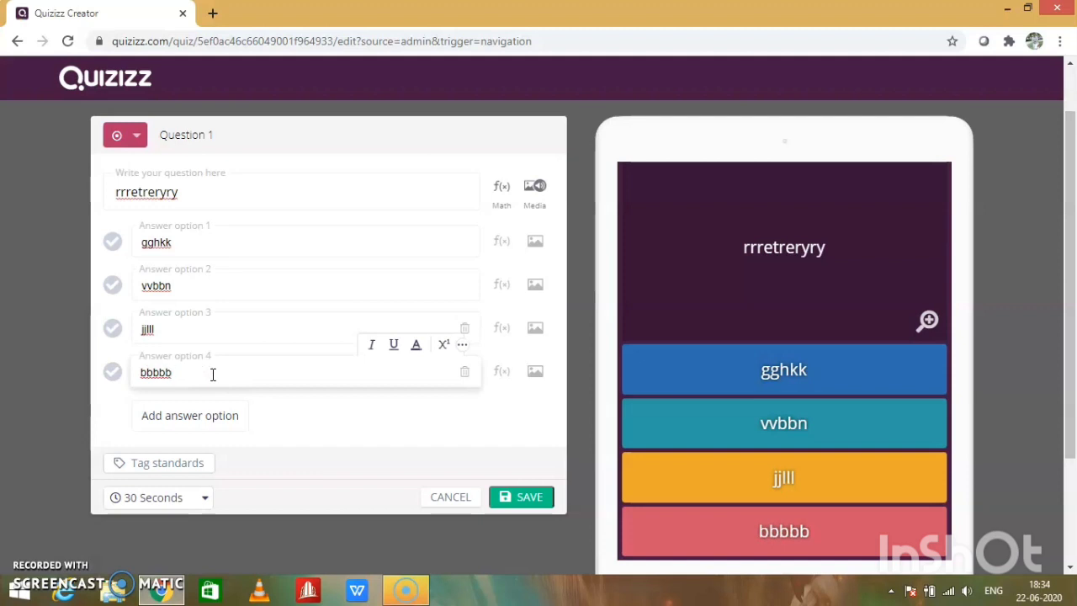
# Step: Mark "vvbbn" as the correct answer and save the question with a 10-second time limit
pyautogui.click(111, 288)
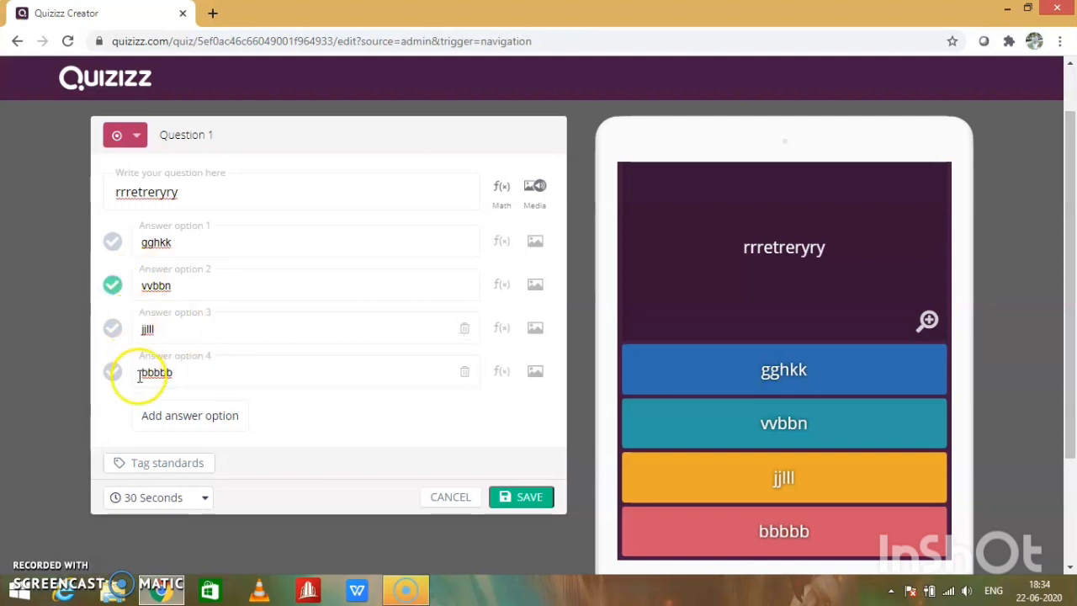
pyautogui.click(194, 497)
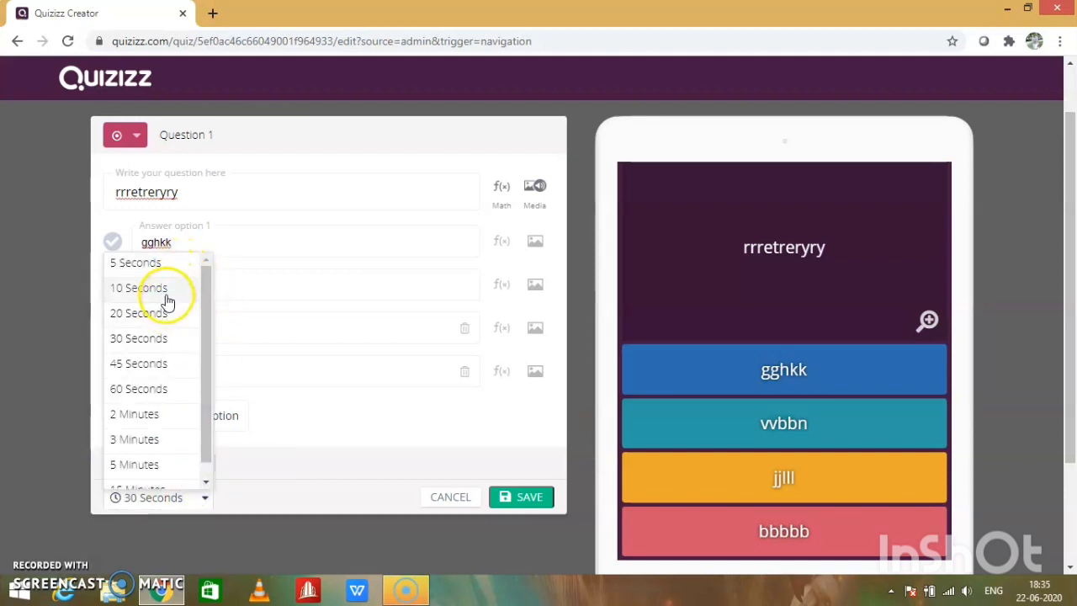
pyautogui.click(166, 294)
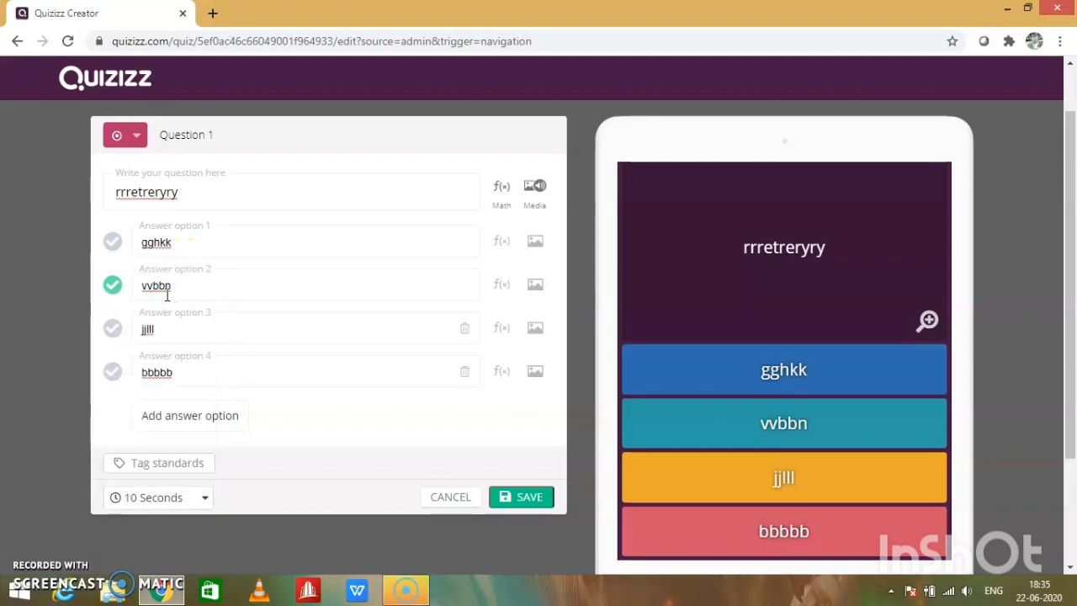
pyautogui.click(535, 498)
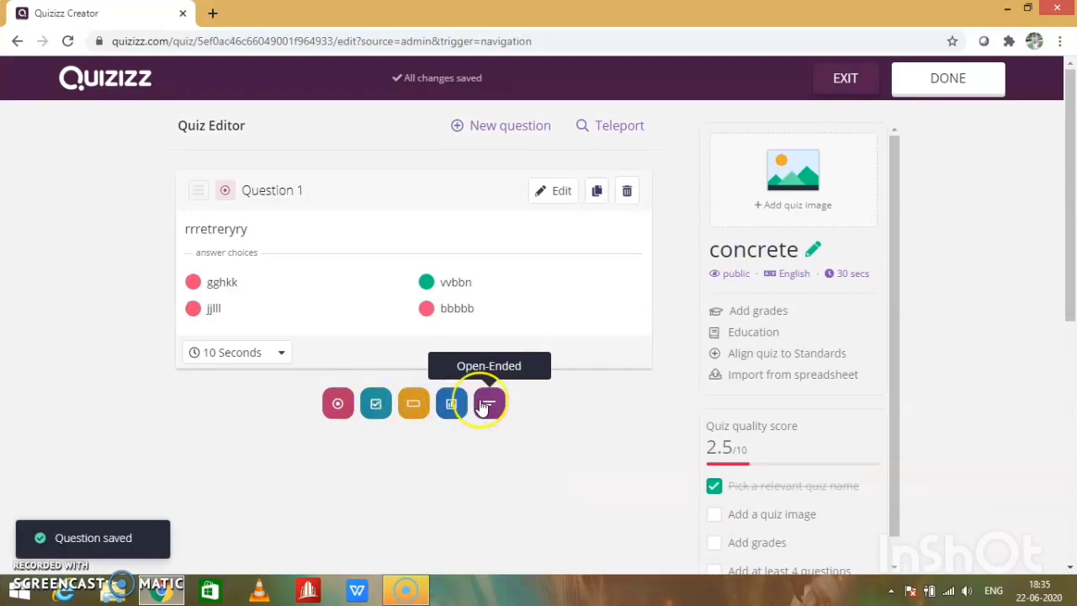
# Step: Add a checkbox question "ggggg" with the answer options "hhhh", "nnnn", "kkkk" and "mmmm"
pyautogui.click(376, 406)
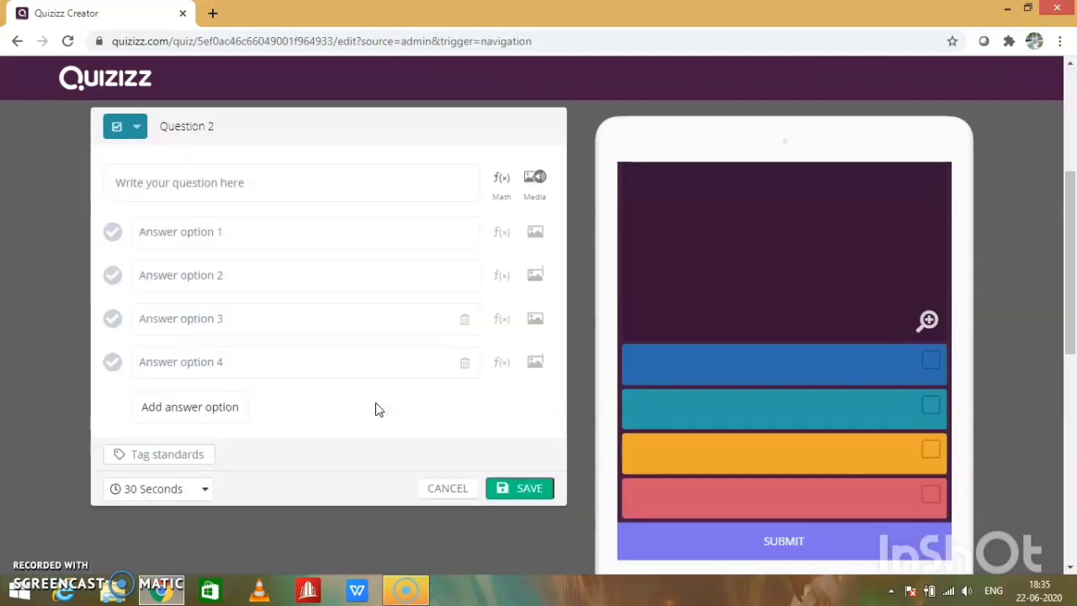
pyautogui.click(260, 195)
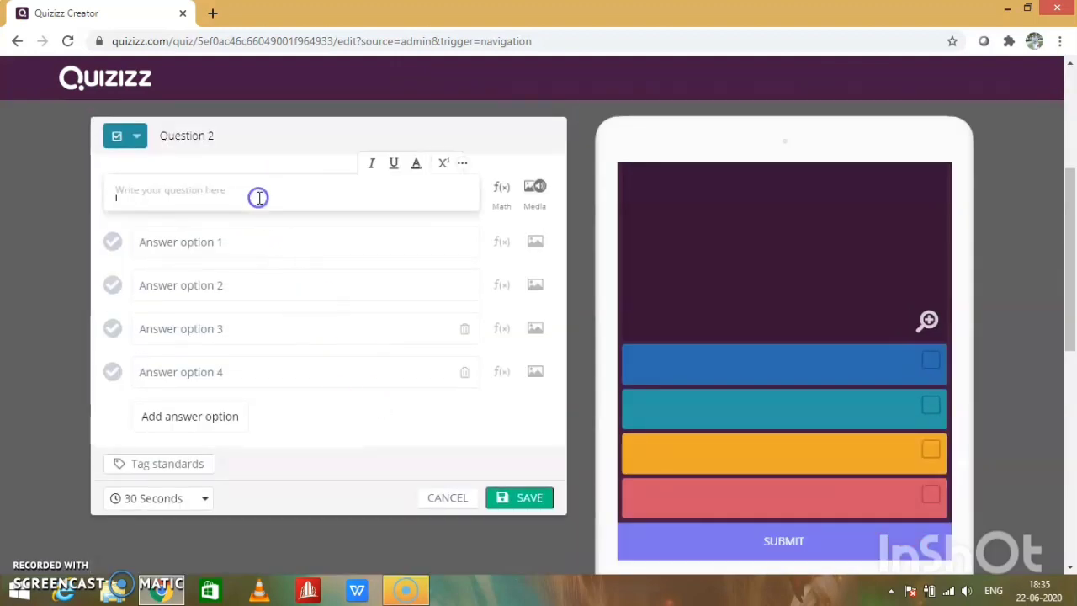
pyautogui.write('ggggg')
pyautogui.click(249, 249)
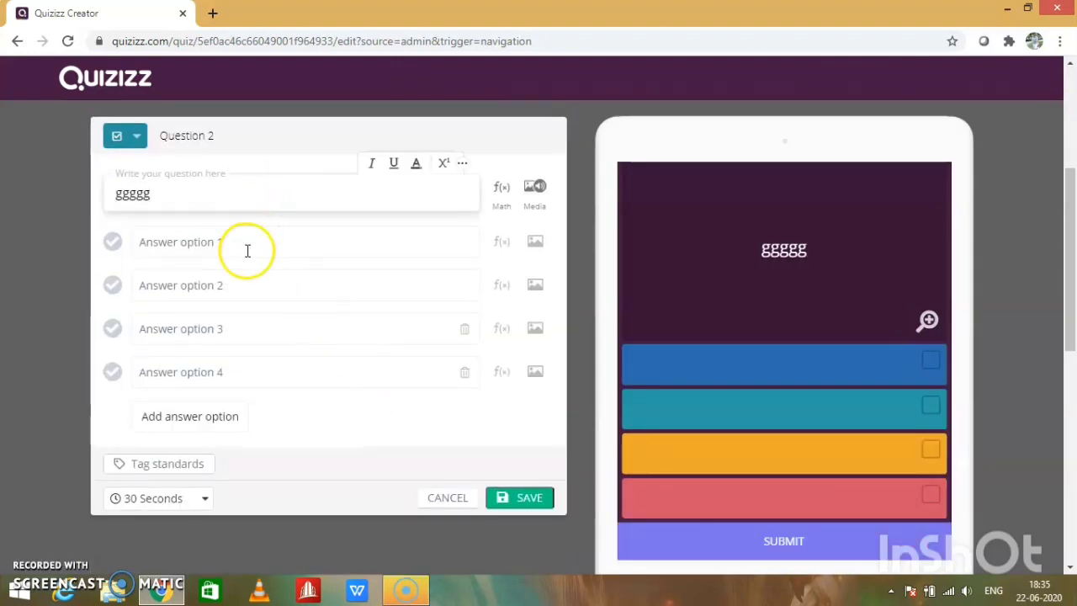
pyautogui.write('hhhh')
pyautogui.click(244, 278)
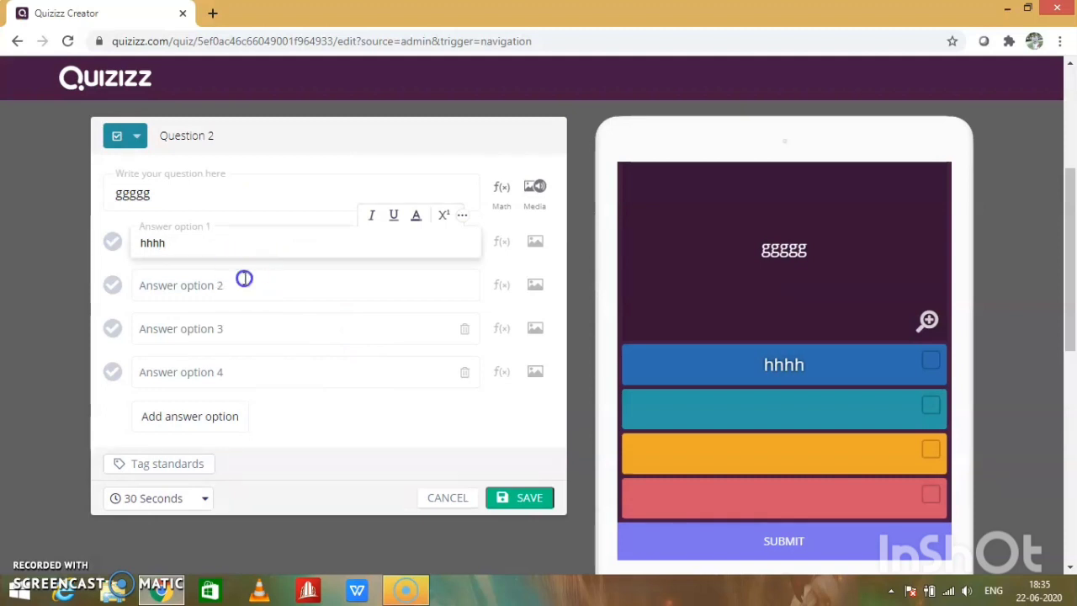
pyautogui.write('nnnn')
pyautogui.click(224, 324)
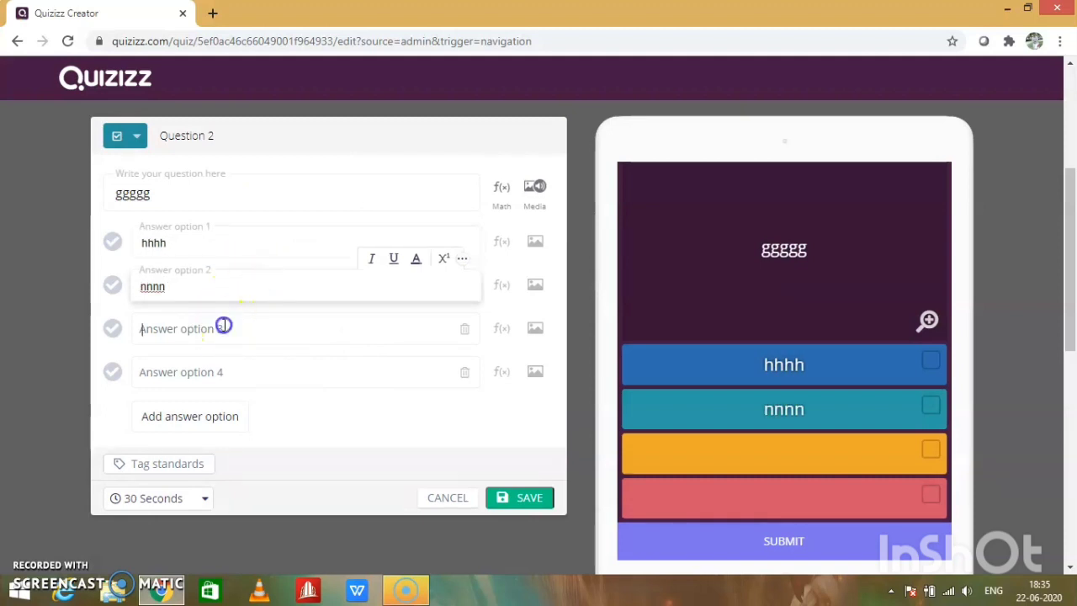
pyautogui.write('kkkk')
pyautogui.click(221, 360)
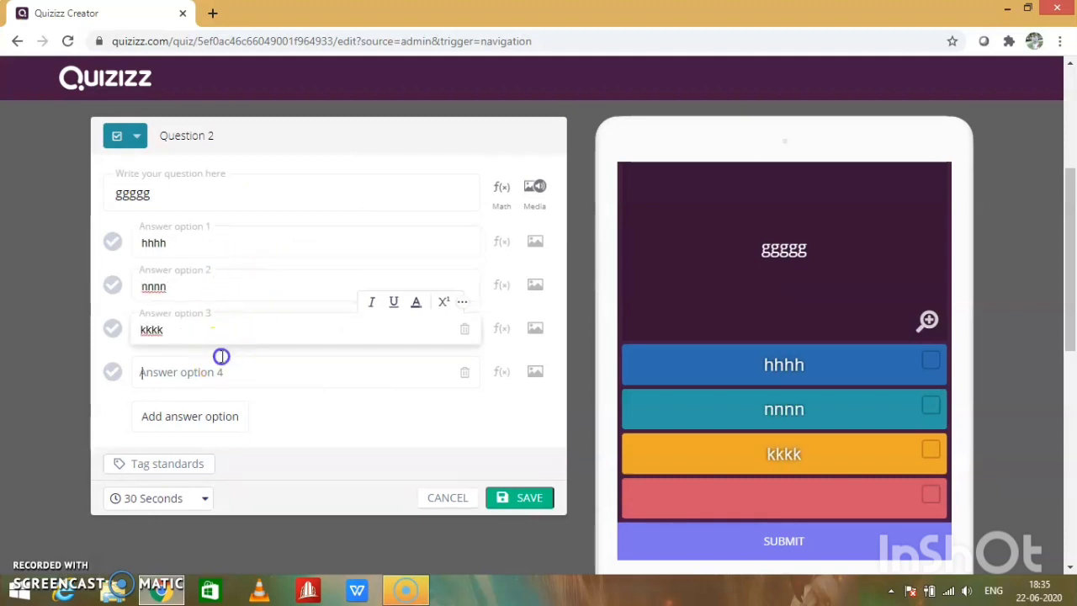
pyautogui.write('mmmm')
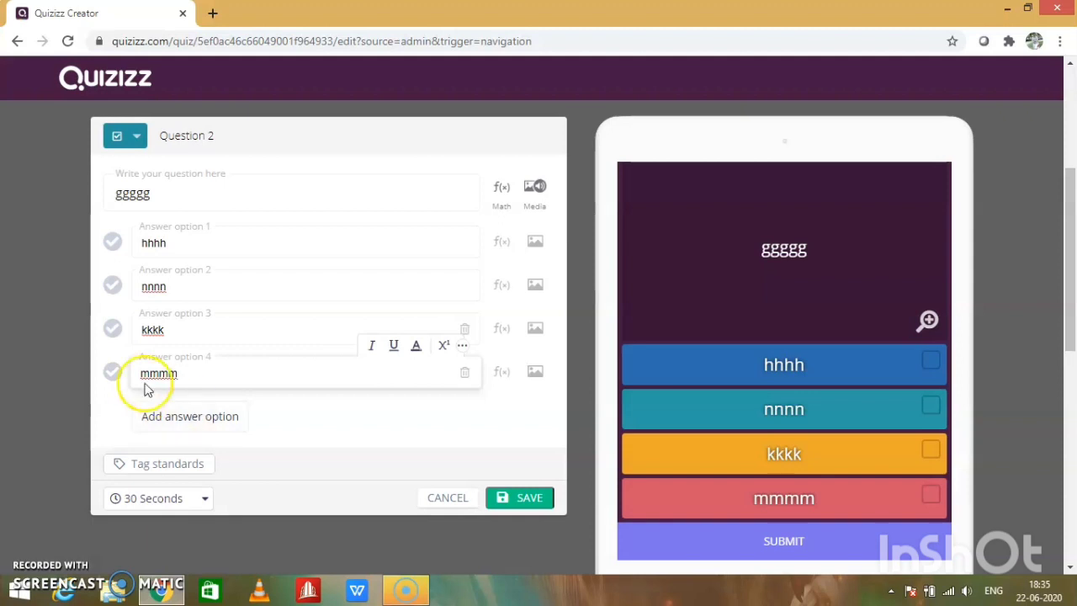
# Step: Mark "kkkk" and "nnnn" as correct answers and set the checkbox question's time limit to 10 seconds
pyautogui.click(115, 330)
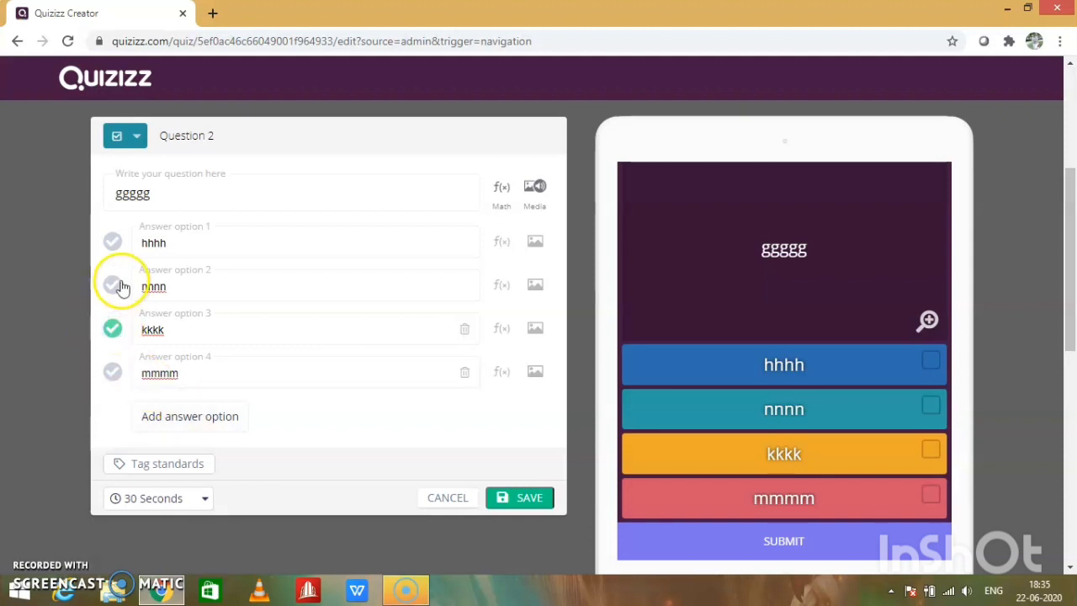
pyautogui.click(116, 286)
pyautogui.click(187, 500)
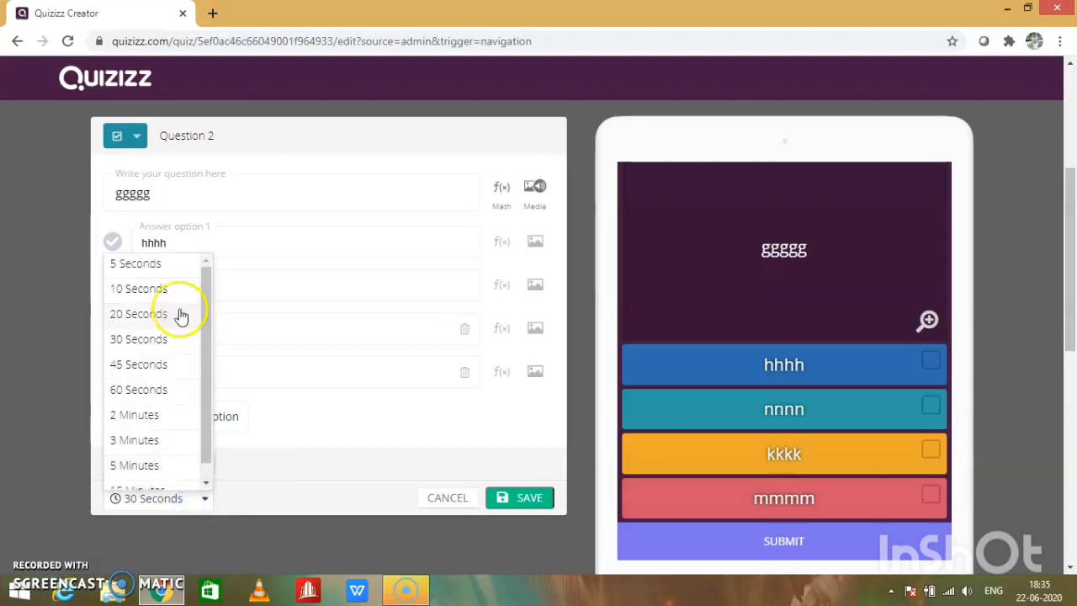
pyautogui.click(177, 291)
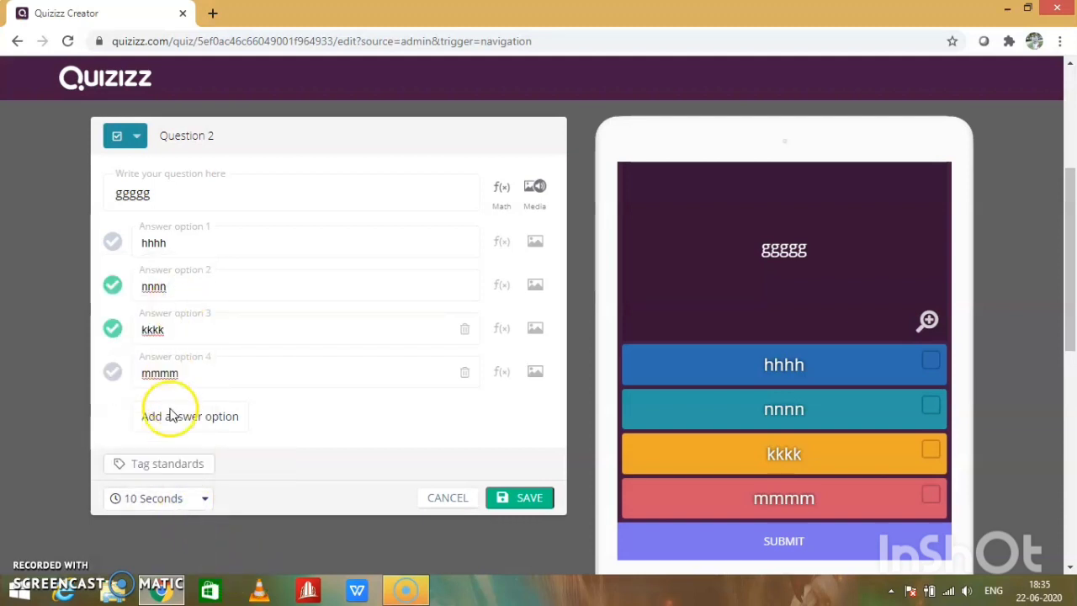
# Step: Save the checkbox question "ggggg" and finish editing the quiz to bring up its details form
pyautogui.click(526, 499)
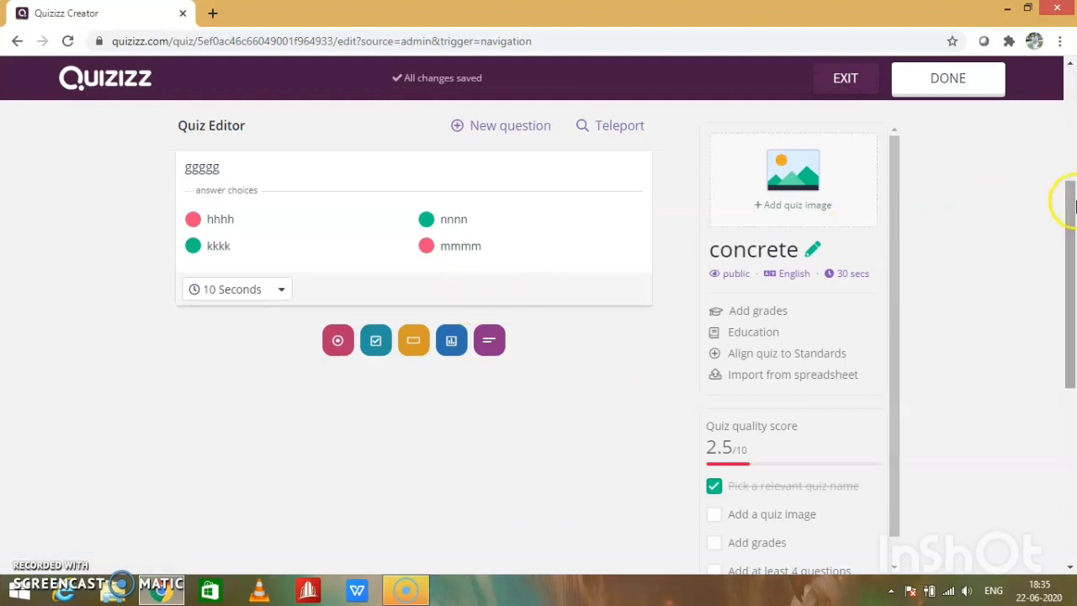
pyautogui.moveTo(1067, 205); pyautogui.dragTo(1073, 103)
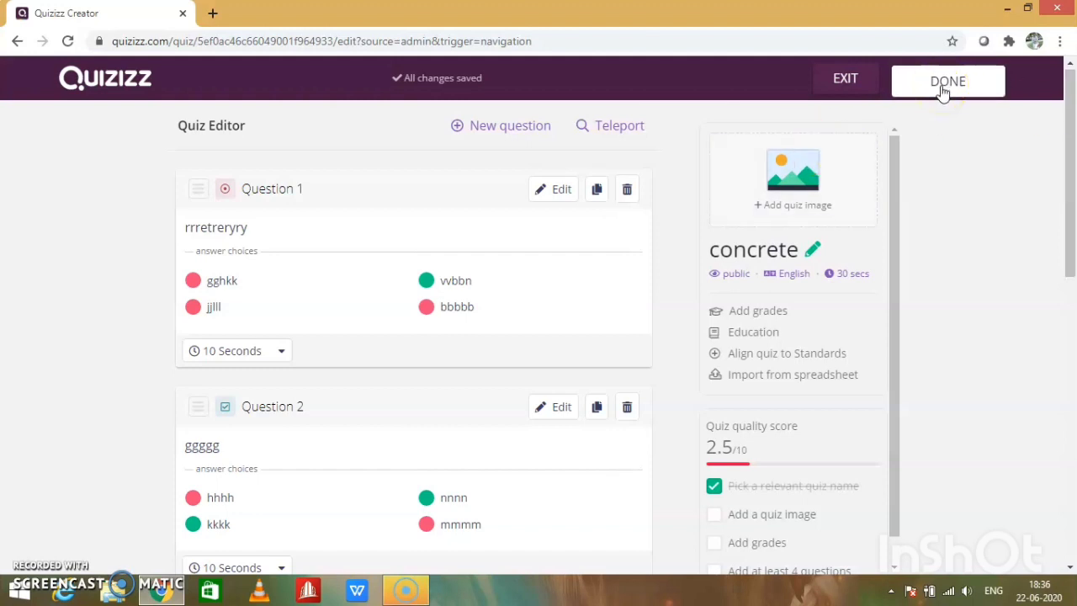
pyautogui.click(942, 84)
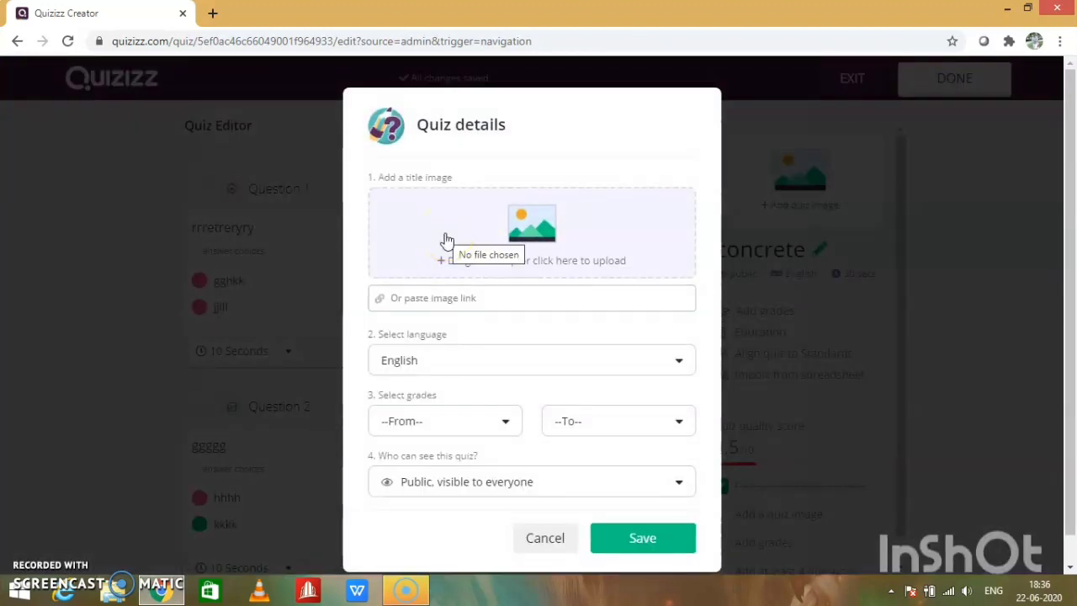
# Step: Leave the quiz language as English and set the grade range to University
pyautogui.click(458, 367)
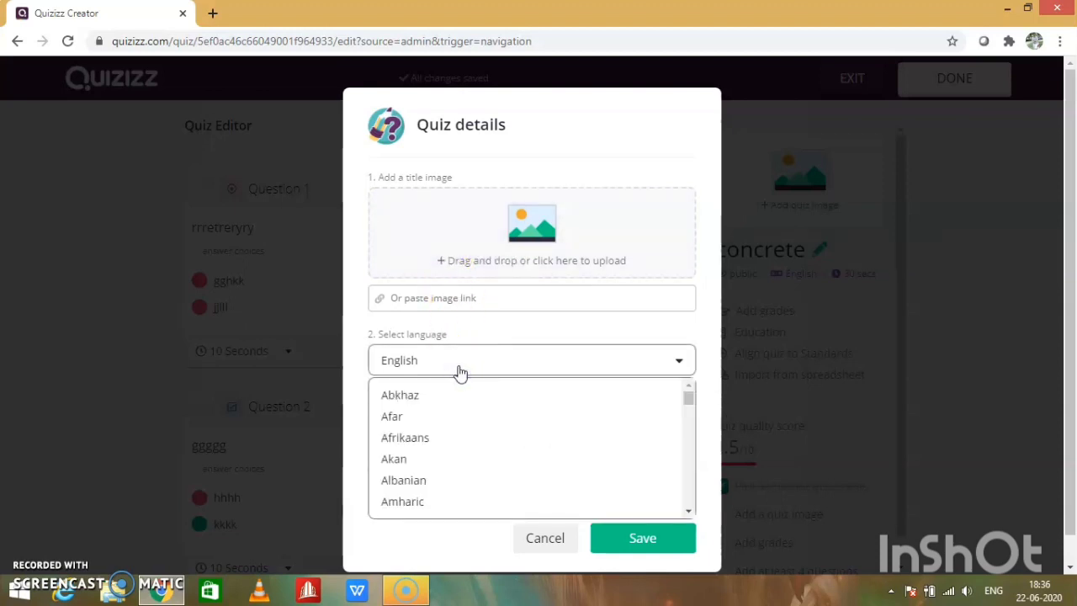
pyautogui.click(716, 370)
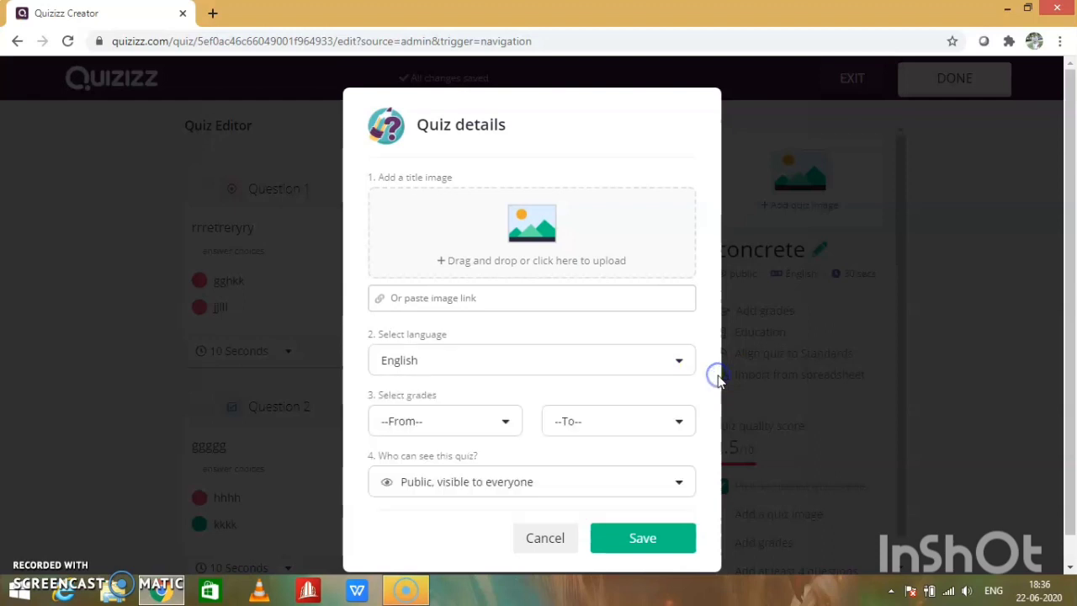
pyautogui.click(491, 432)
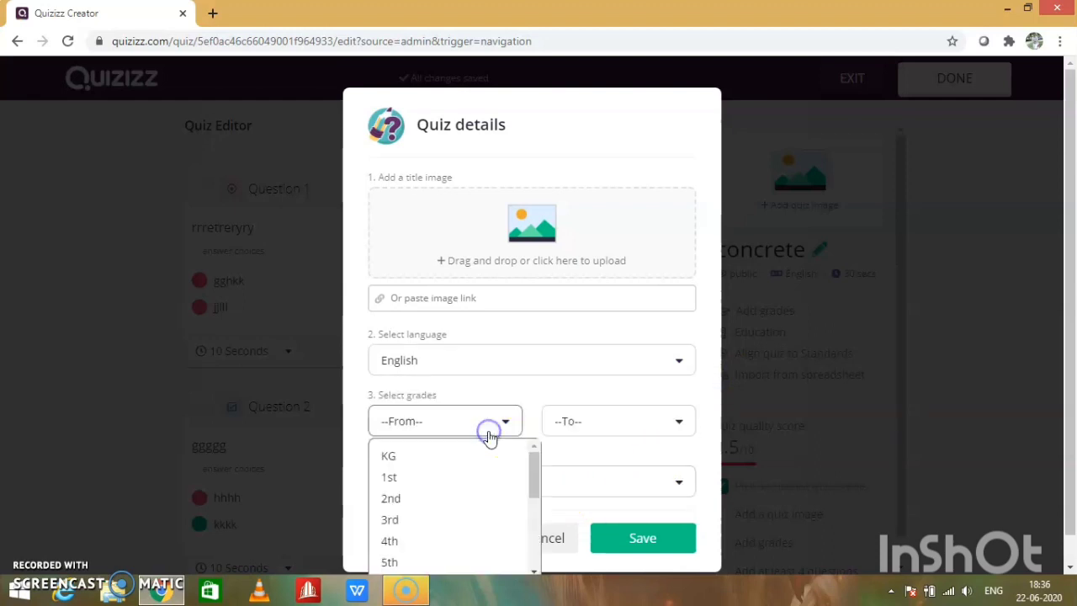
pyautogui.click(534, 510)
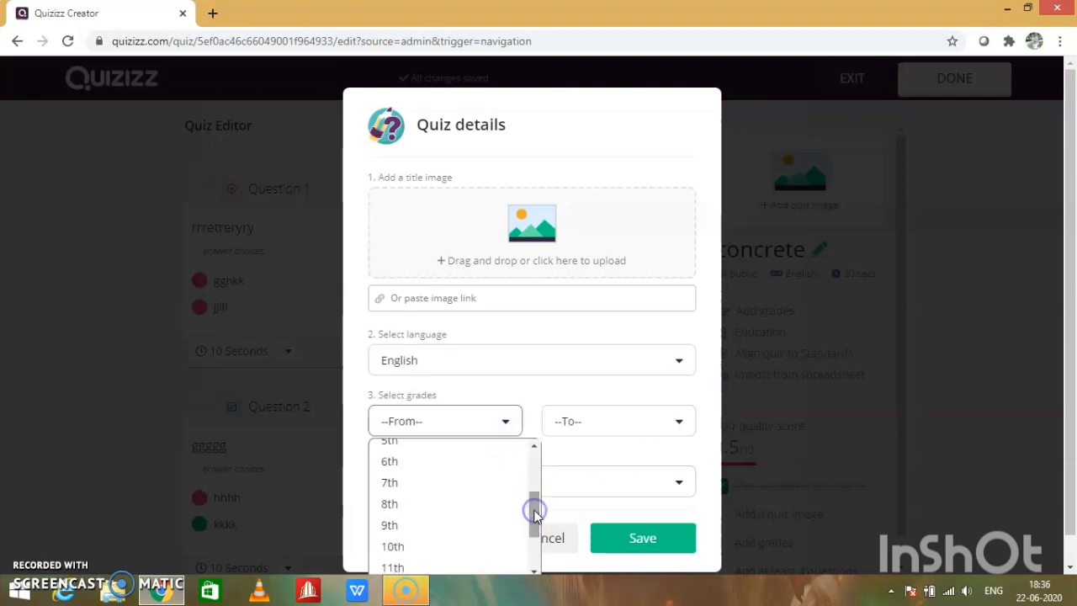
pyautogui.click(535, 562)
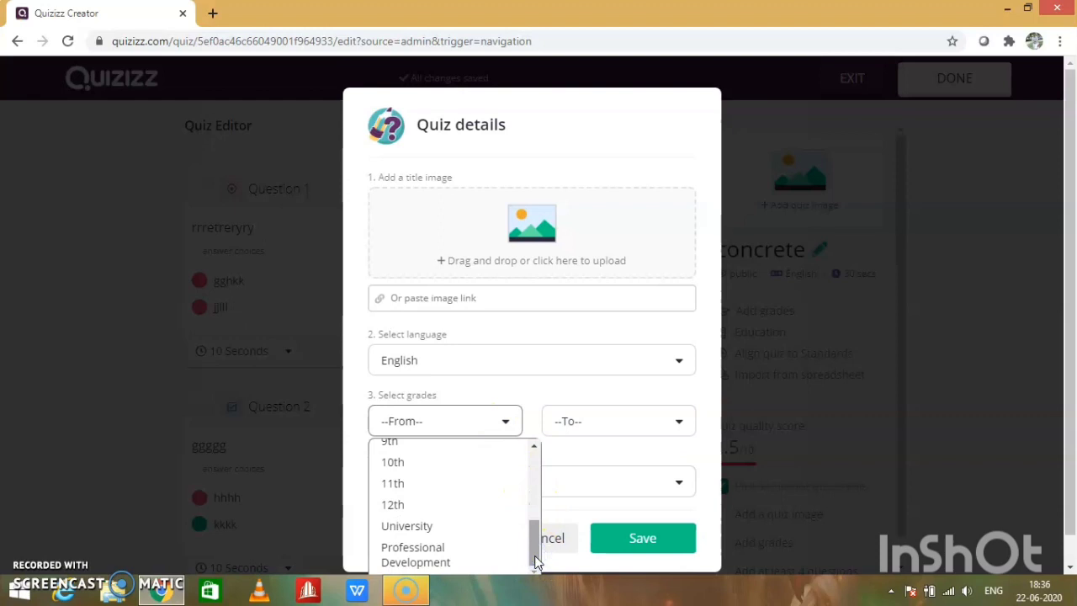
pyautogui.click(467, 527)
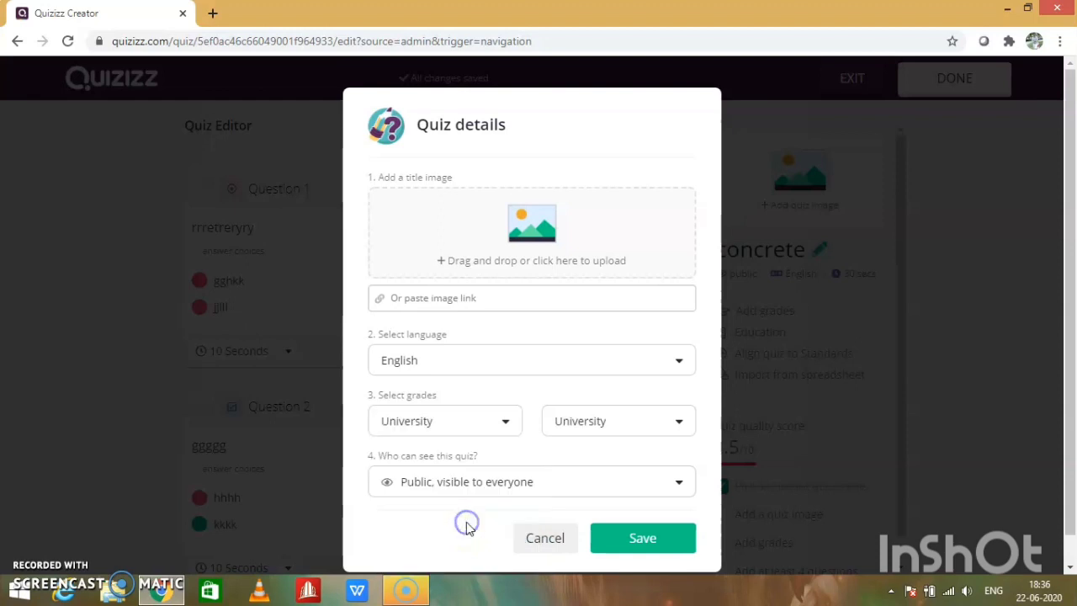
# Step: Choose "Public, visible to everyone" as the quiz's visibility and save the quiz details
pyautogui.click(518, 484)
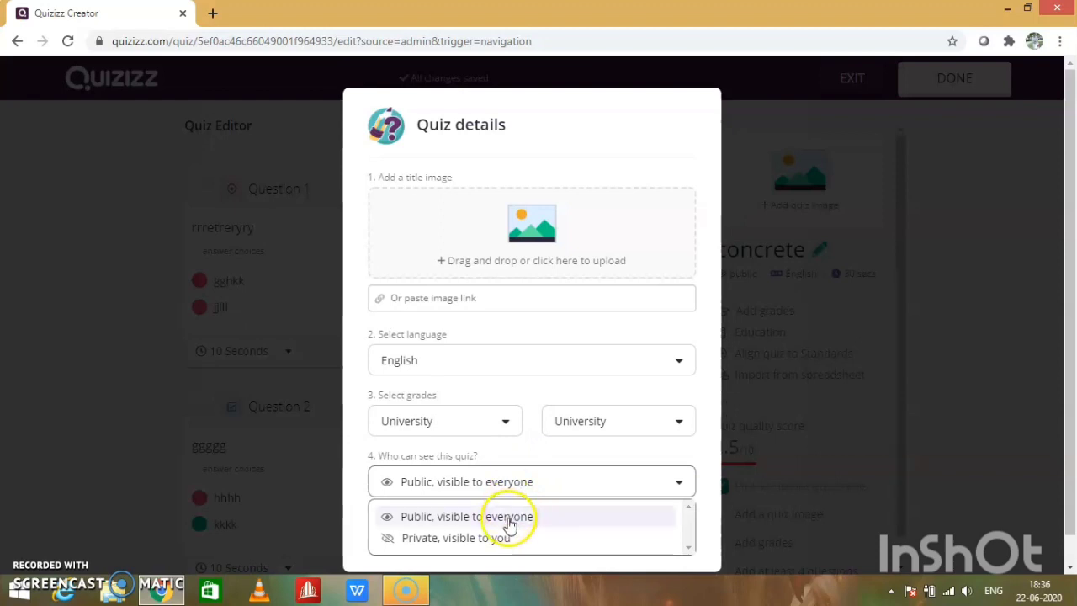
pyautogui.click(508, 517)
pyautogui.click(620, 539)
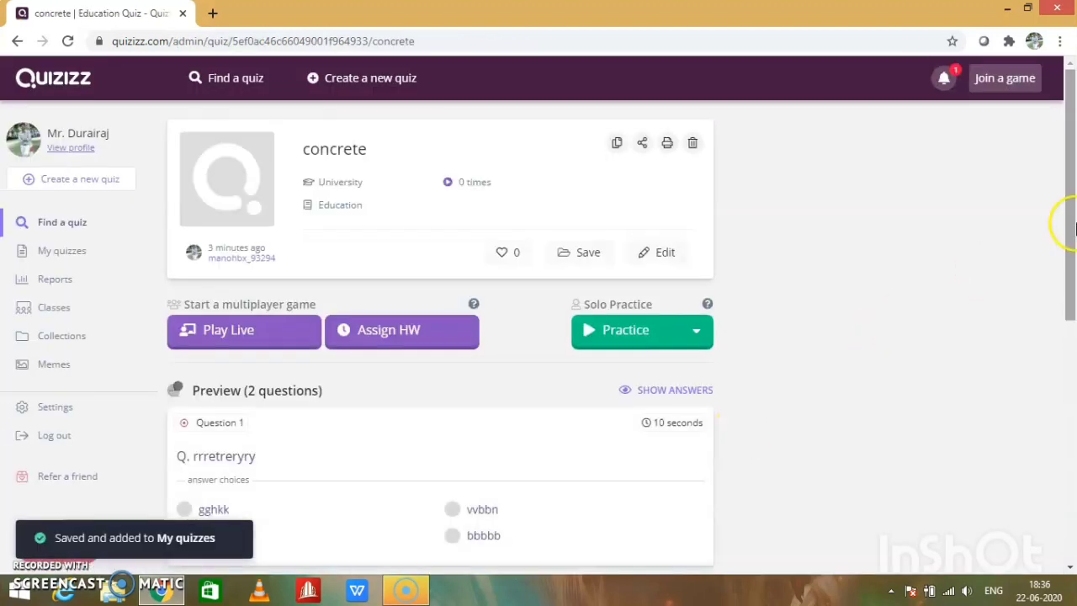
# Step: Set up a live multiplayer game of the "concrete" quiz in Classic mode
pyautogui.moveTo(1073, 225); pyautogui.dragTo(1073, 282)
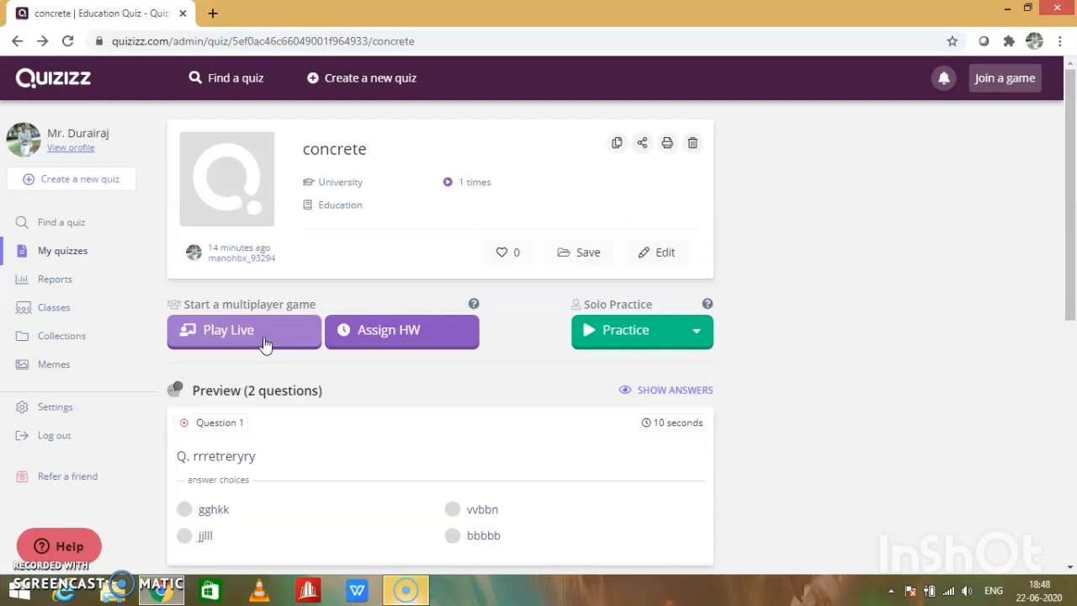
pyautogui.click(265, 341)
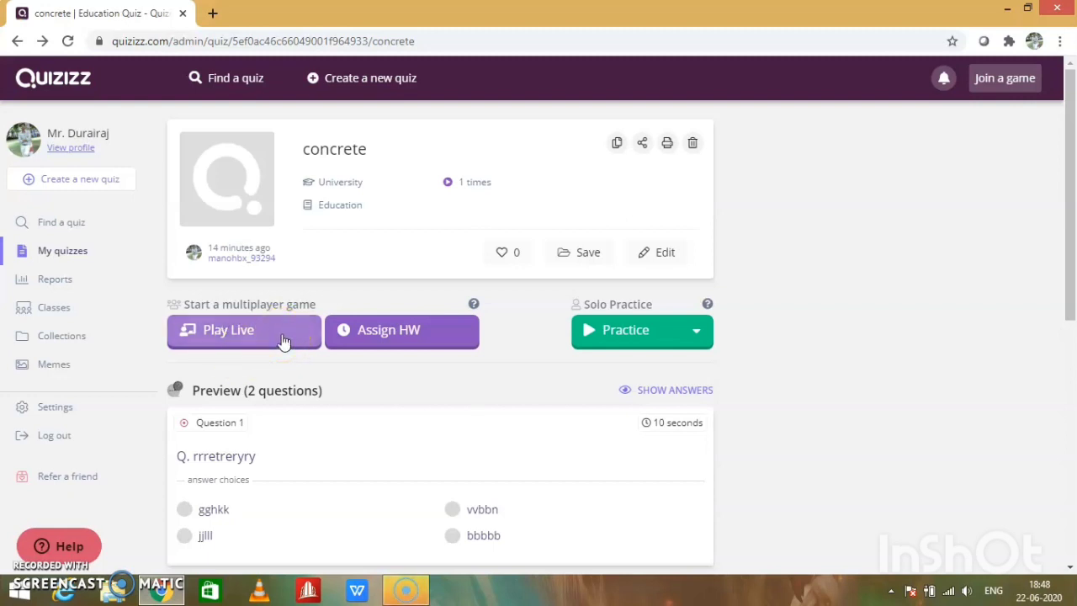
pyautogui.click(282, 334)
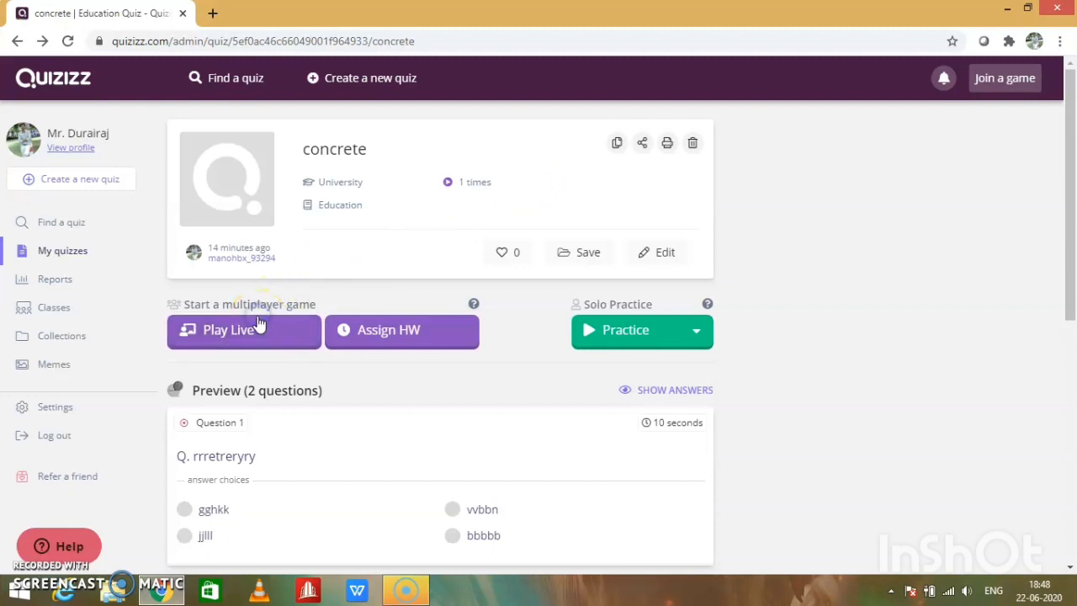
pyautogui.click(252, 328)
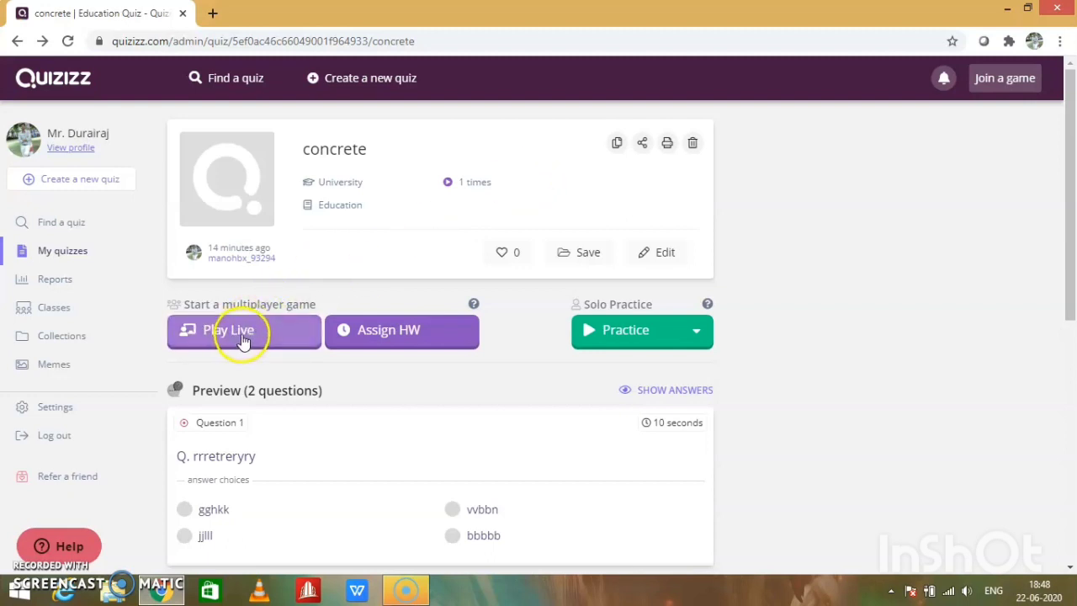
pyautogui.click(241, 338)
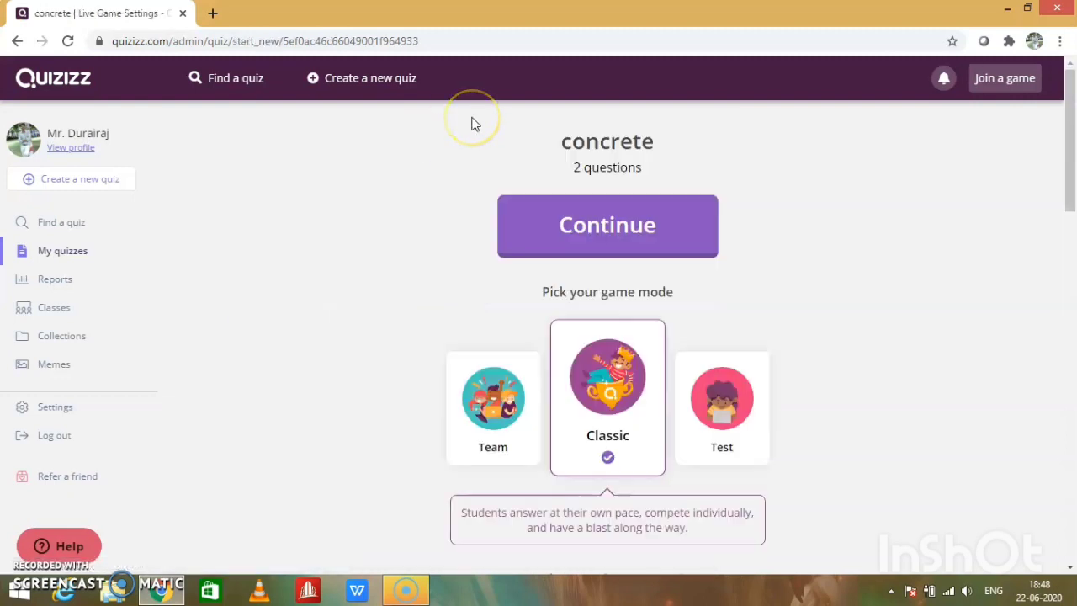
pyautogui.click(612, 219)
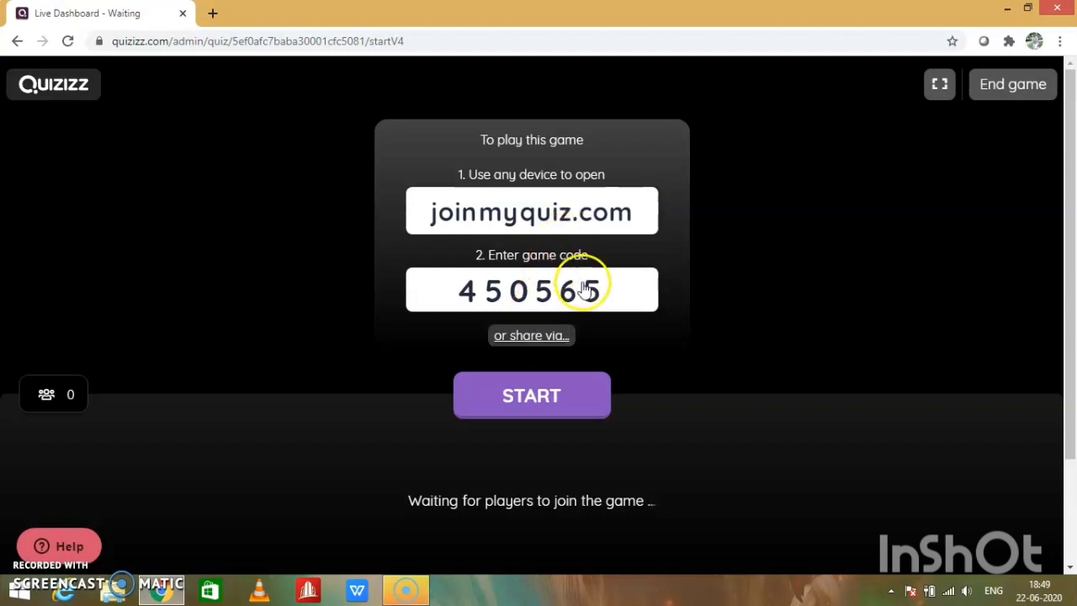
# Step: Copy the live game's join link from the sharing options and open it in a new browser tab
pyautogui.click(536, 335)
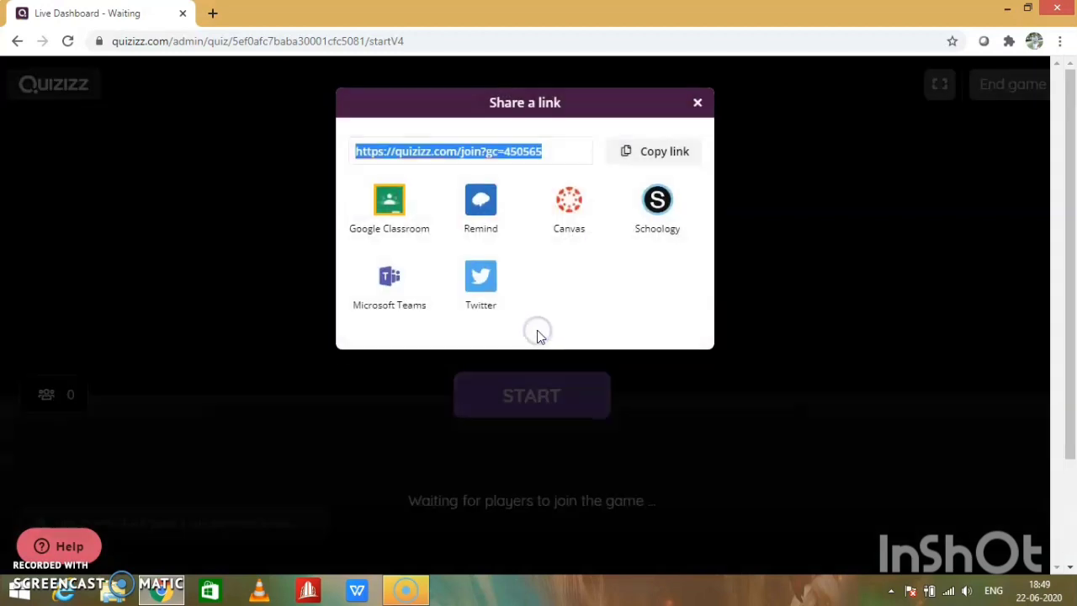
pyautogui.click(665, 154)
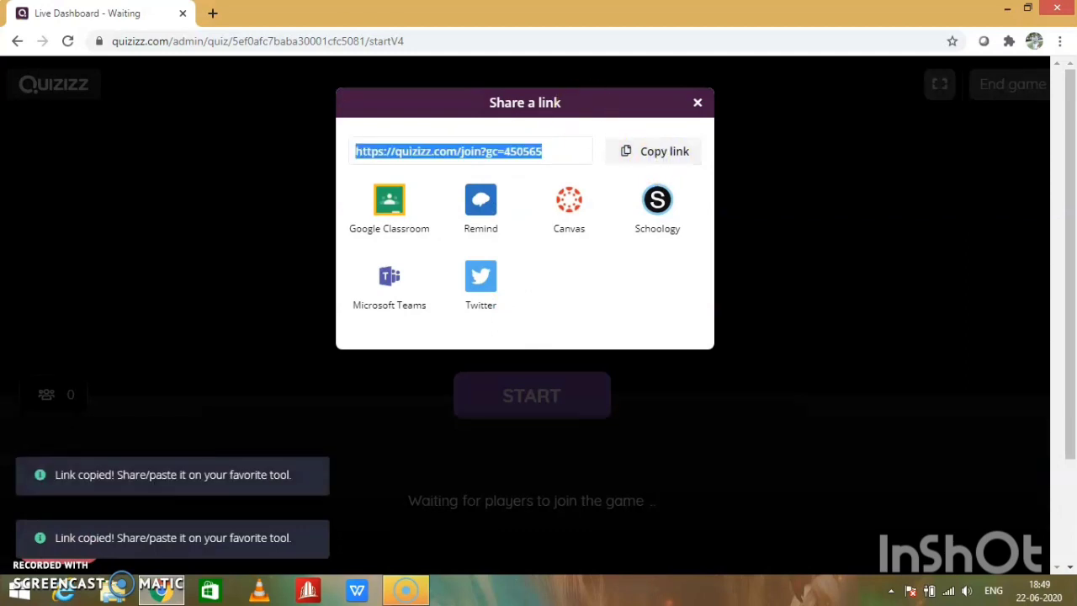
pyautogui.click(213, 13)
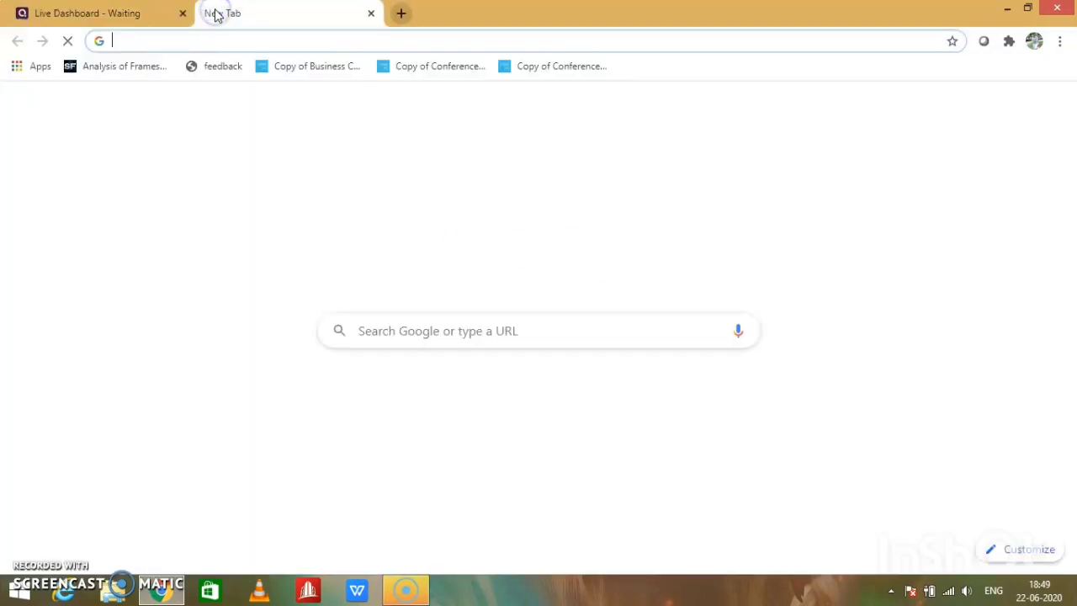
pyautogui.click(233, 40)
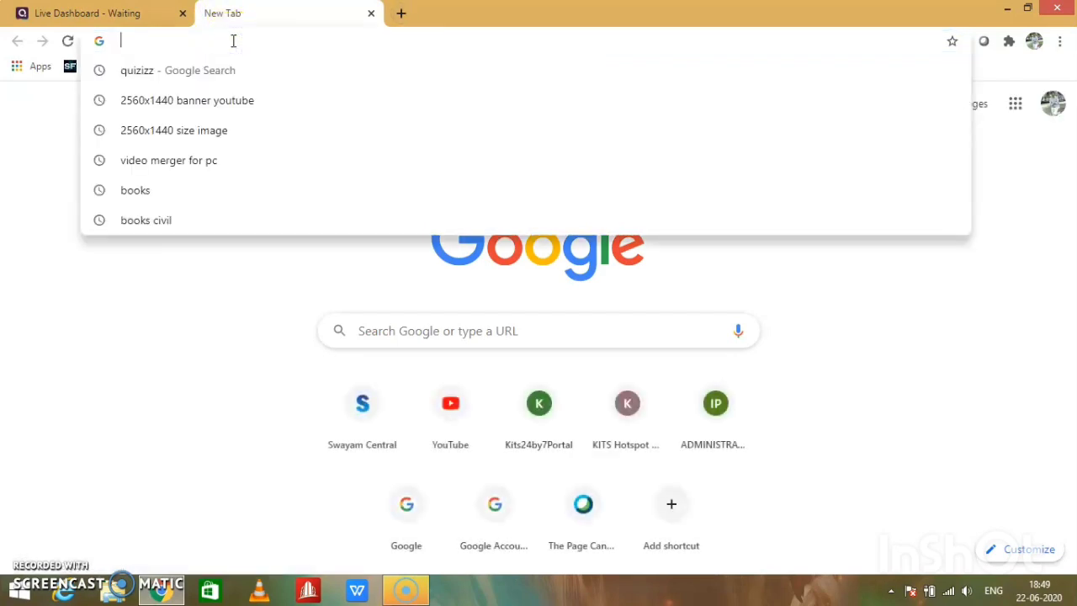
pyautogui.hotkey('ctrl', 'v')
pyautogui.press('Return')
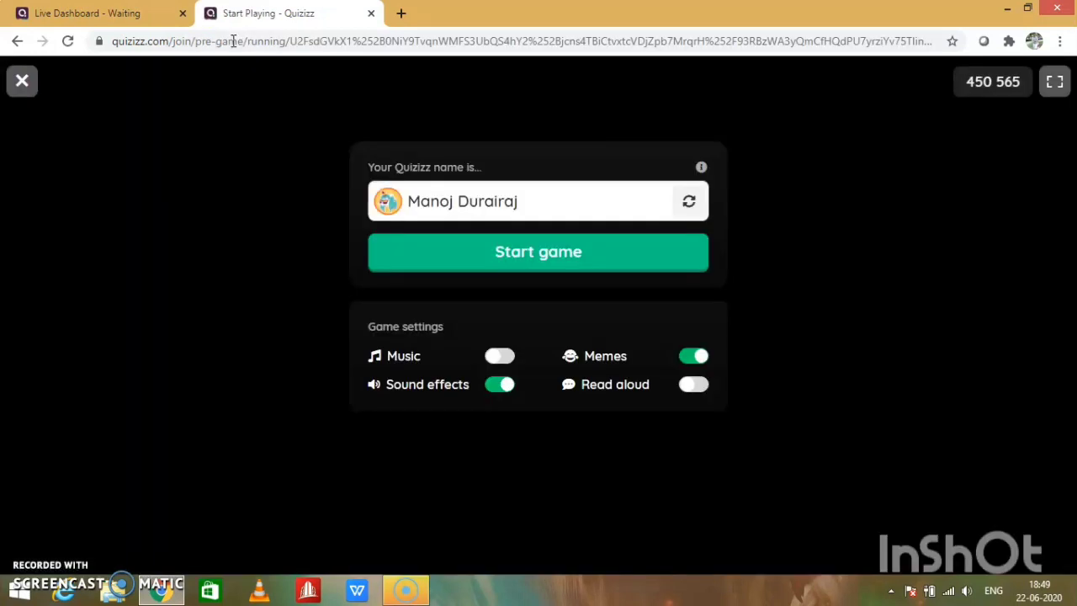
# Step: Join the live game as a player under the suggested name and start the game from the host dashboard
pyautogui.click(524, 251)
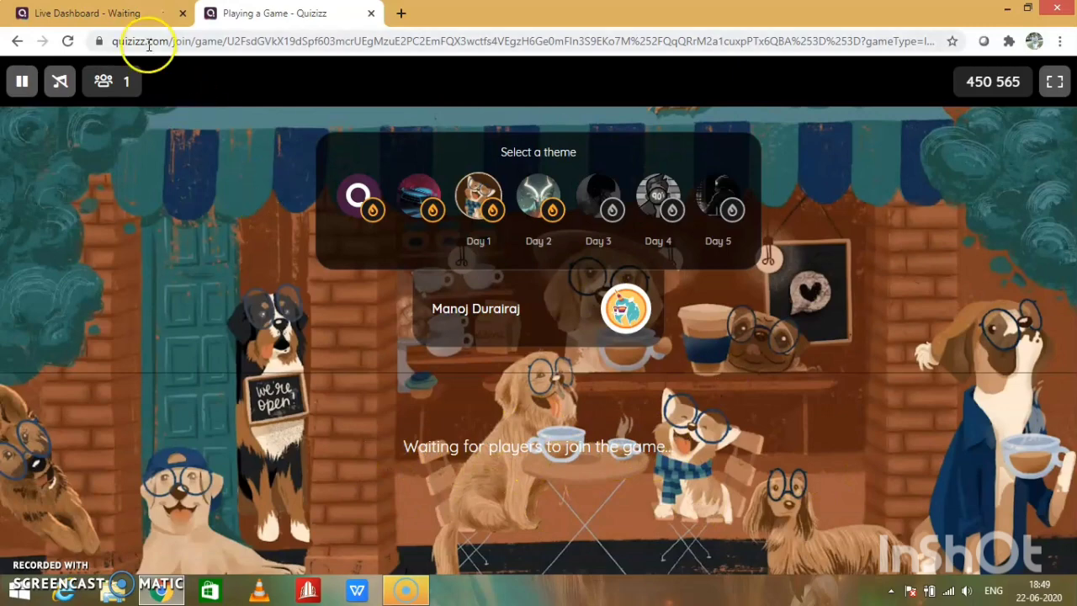
pyautogui.click(131, 15)
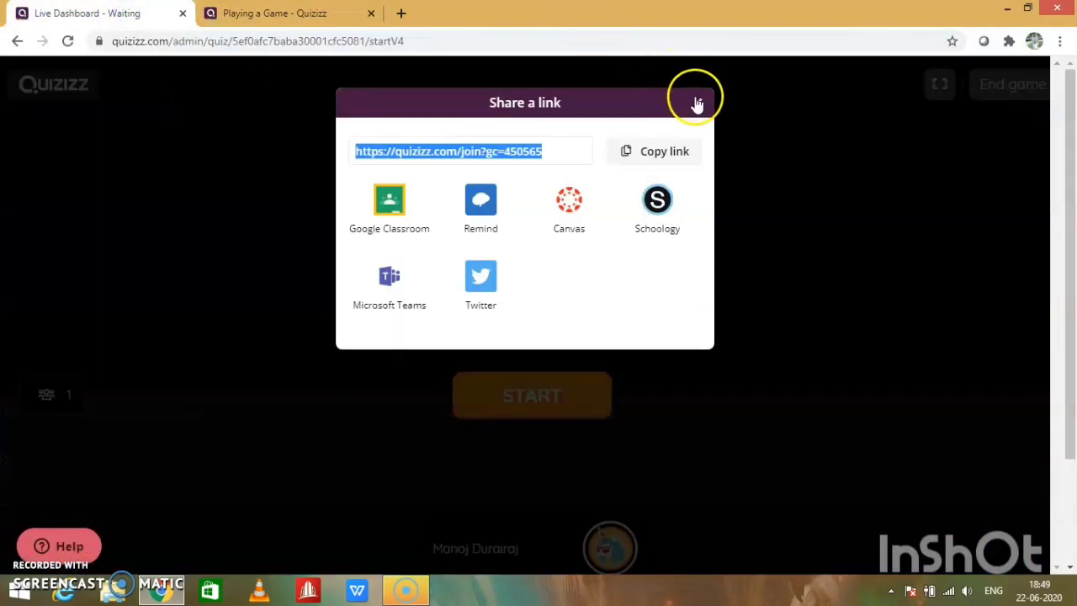
pyautogui.click(698, 102)
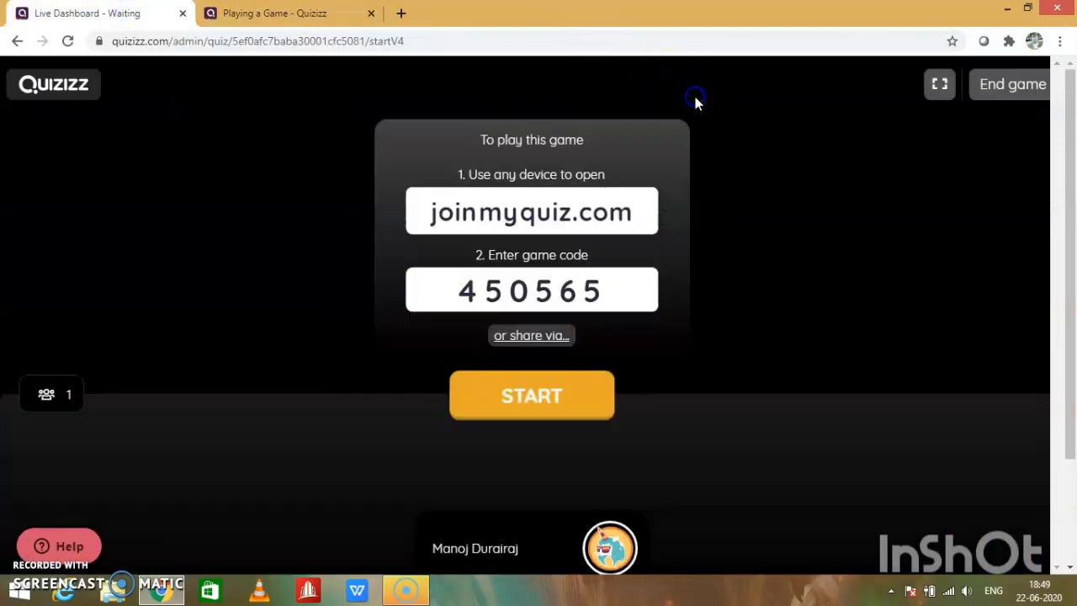
pyautogui.click(558, 394)
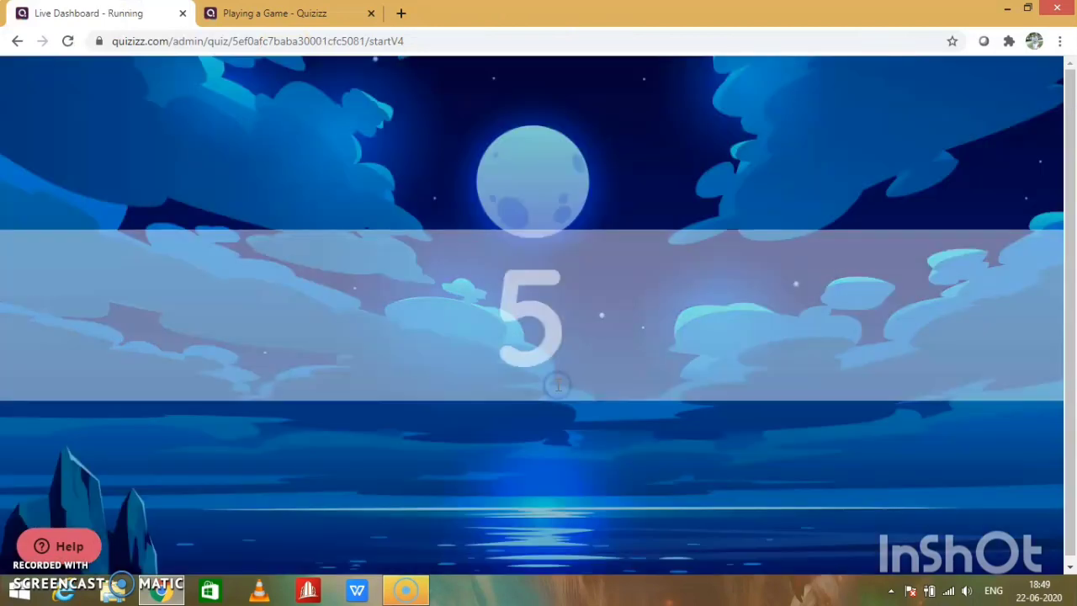
# Step: In the player tab, answer the checkbox question "ggggg" with "nnnn" and "mmmm" and submit
pyautogui.hotkey('ctrl', 'Tab')
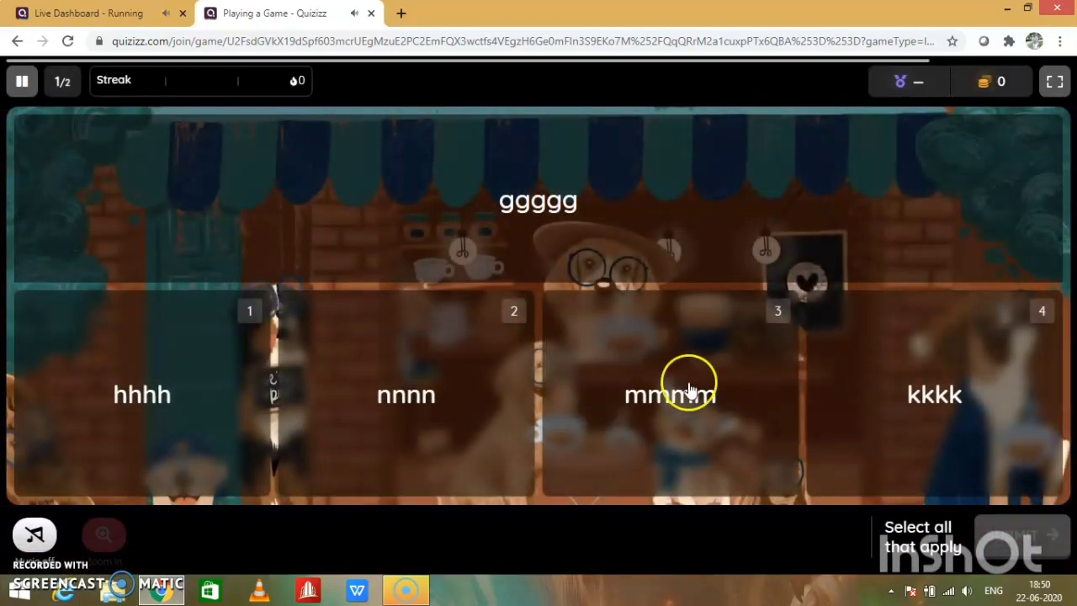
pyautogui.click(328, 423)
pyautogui.click(658, 417)
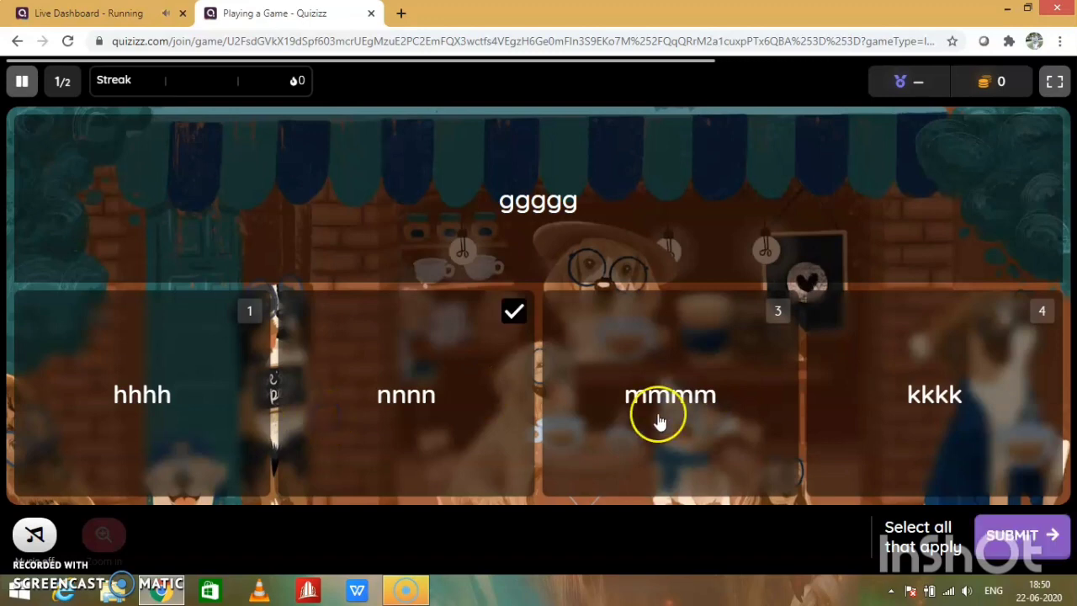
pyautogui.click(1021, 535)
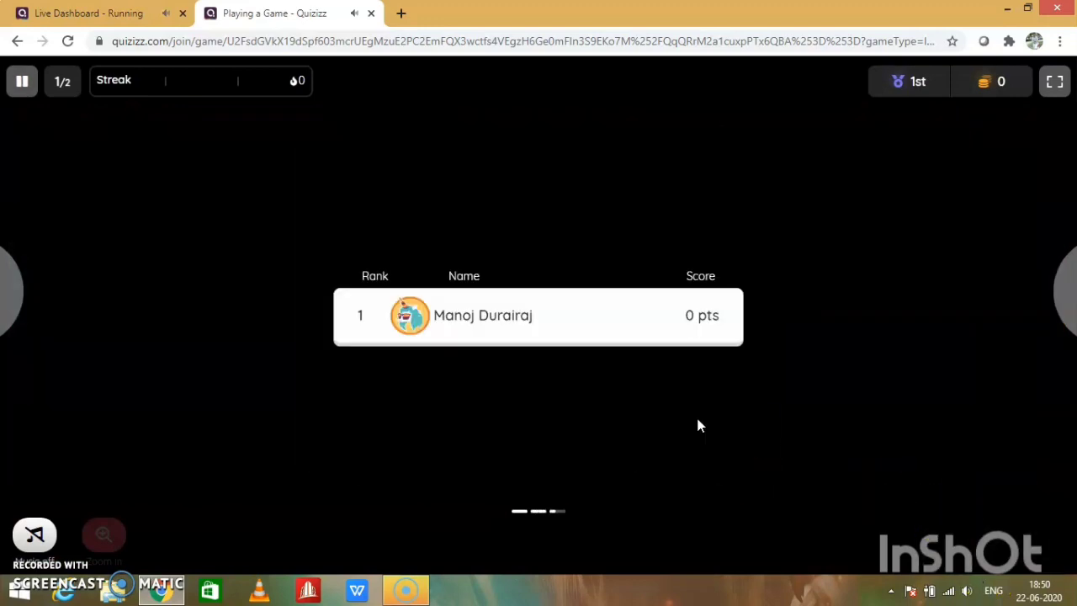
# Step: Answer the multiple-choice question "rrretreryry" with "vvbbn" and continue past the meme
pyautogui.click(516, 306)
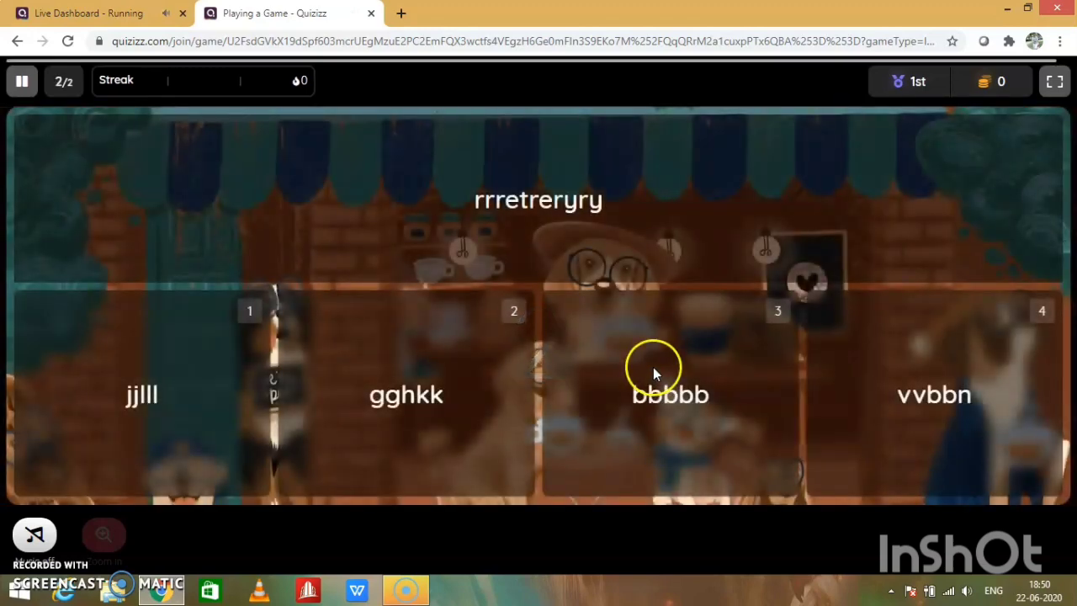
pyautogui.click(918, 394)
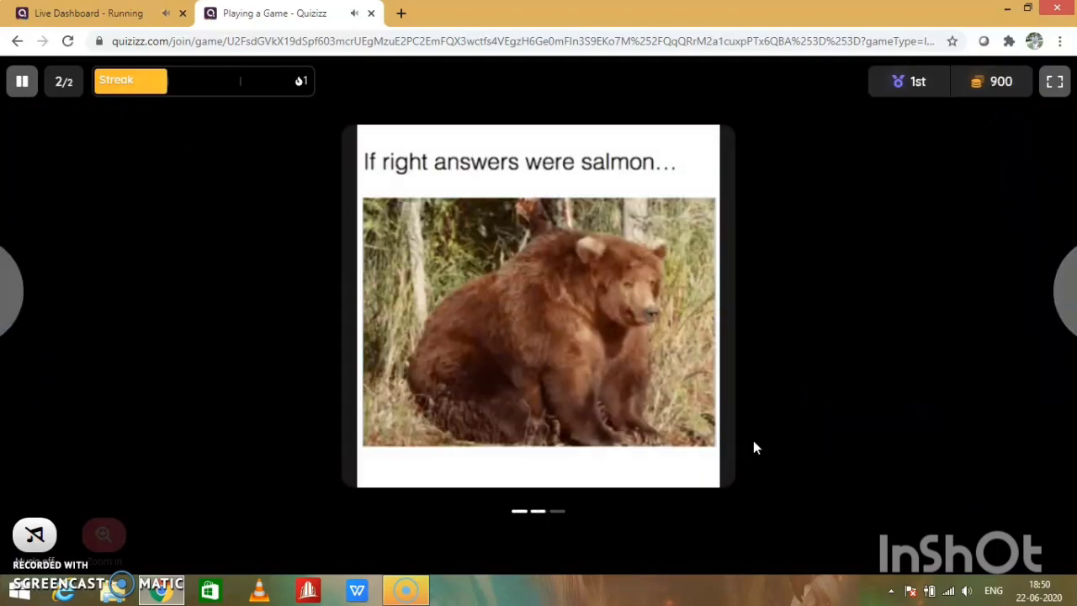
pyautogui.click(546, 481)
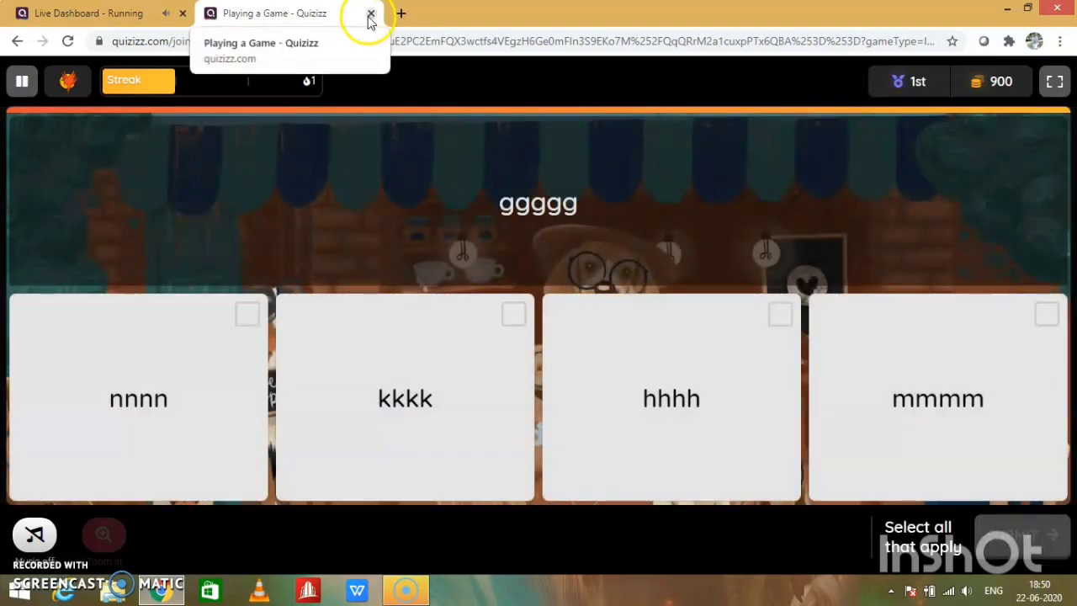
# Step: Close the player's game tab and return from the live dashboard to the list of own quizzes
pyautogui.click(370, 15)
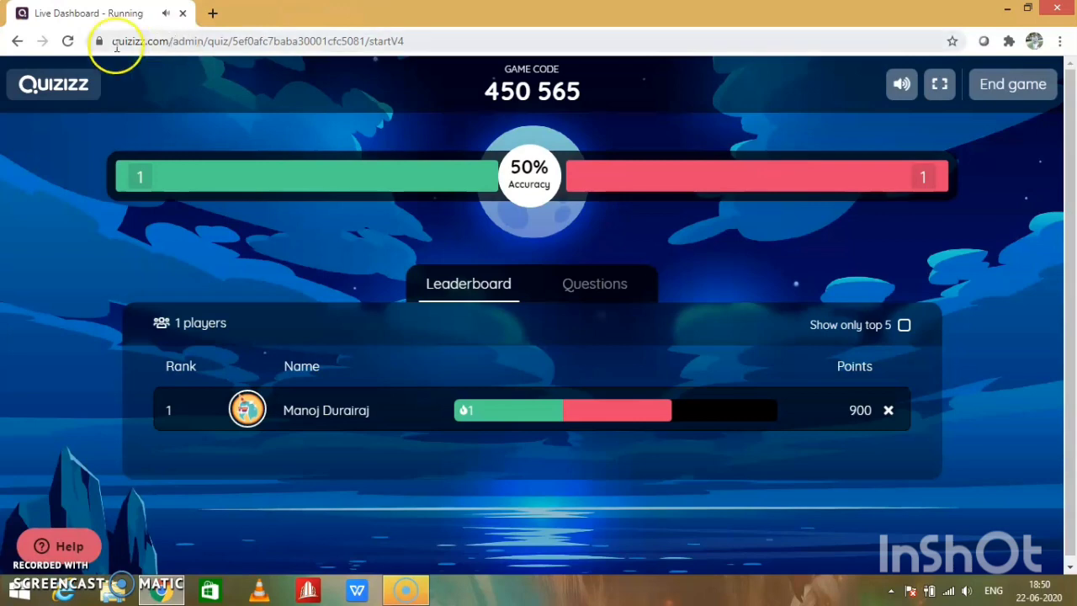
pyautogui.click(15, 42)
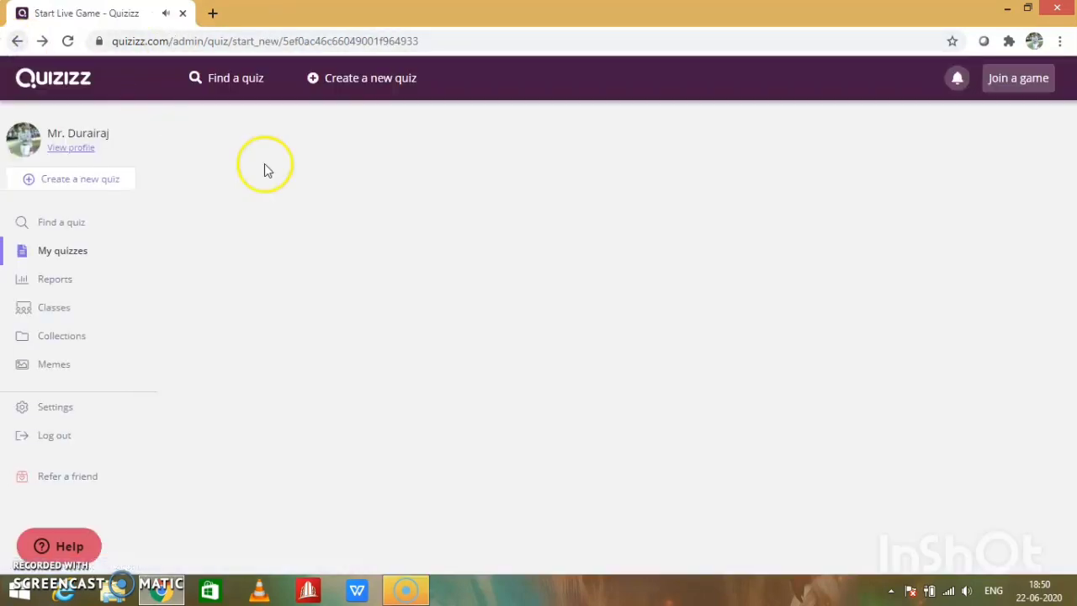
pyautogui.click(76, 251)
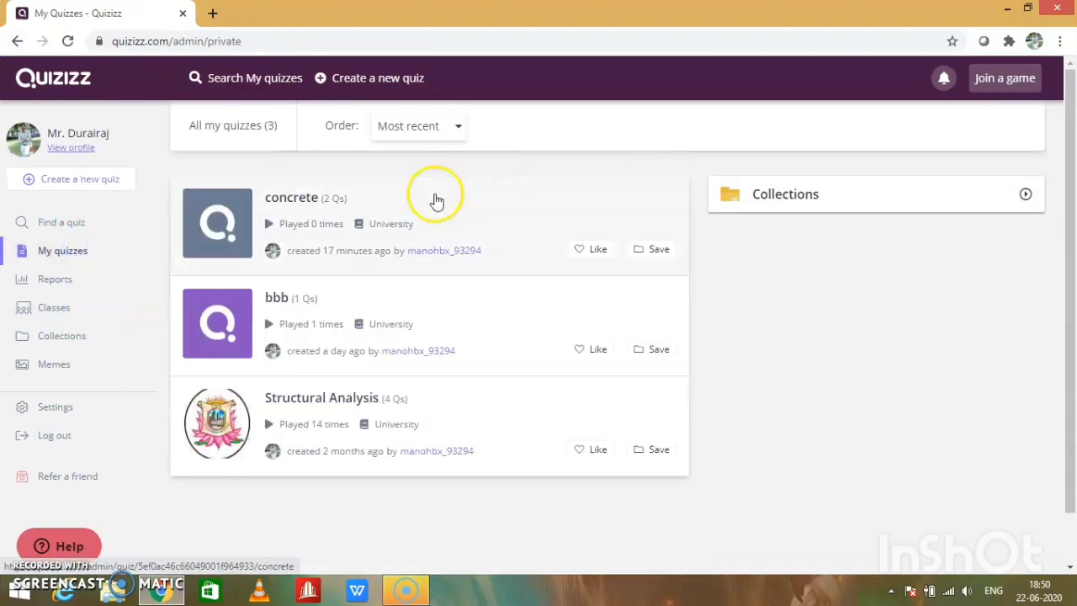
# Step: Assign the "concrete" quiz as homework with a completion deadline of Jun 23rd, 02:15 PM
pyautogui.click(436, 201)
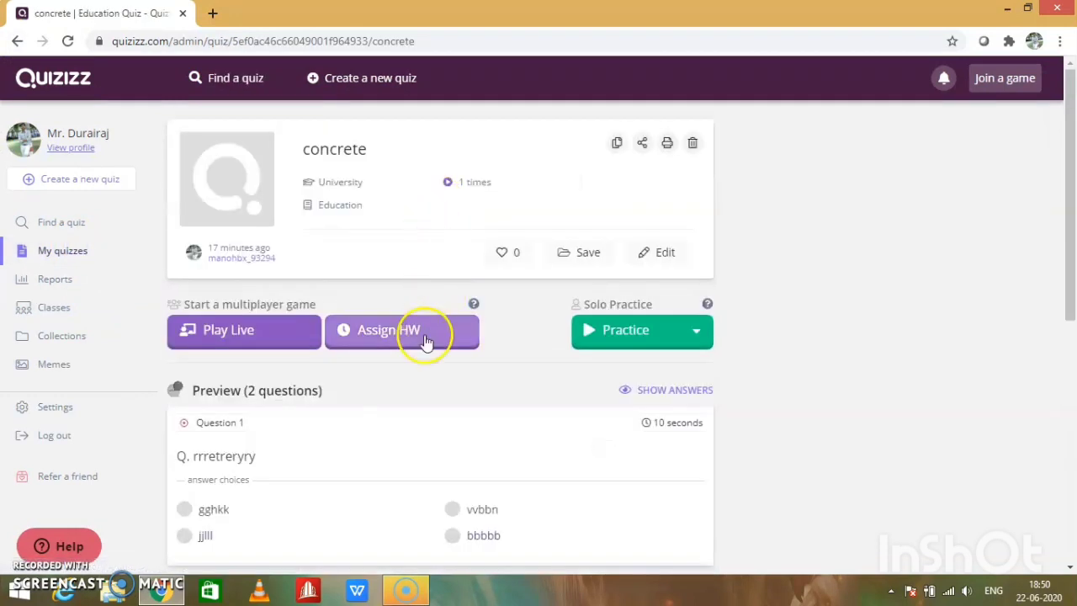
pyautogui.click(426, 336)
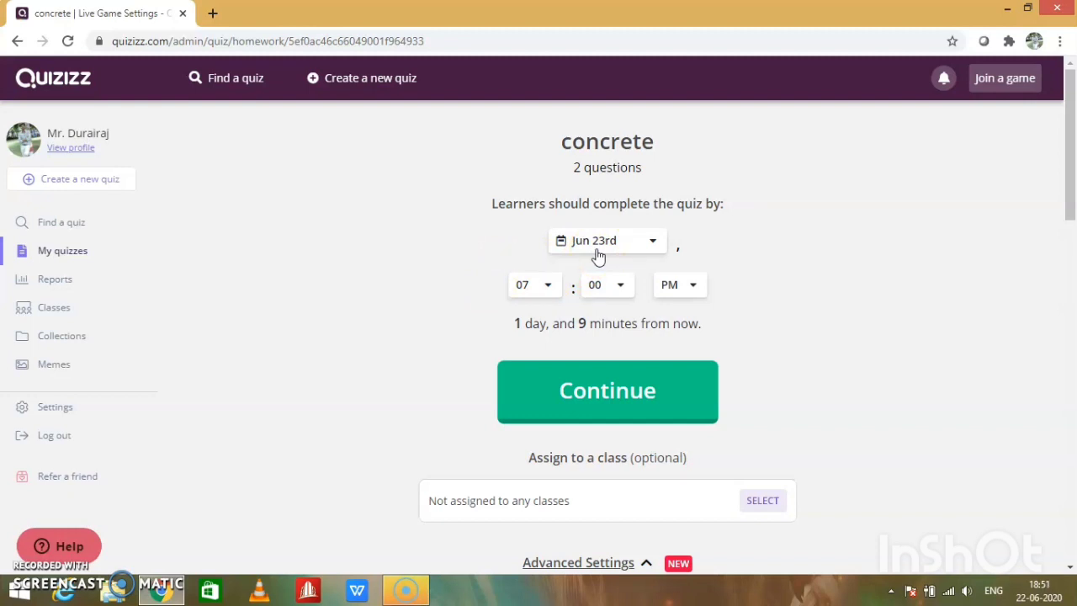
pyautogui.click(548, 285)
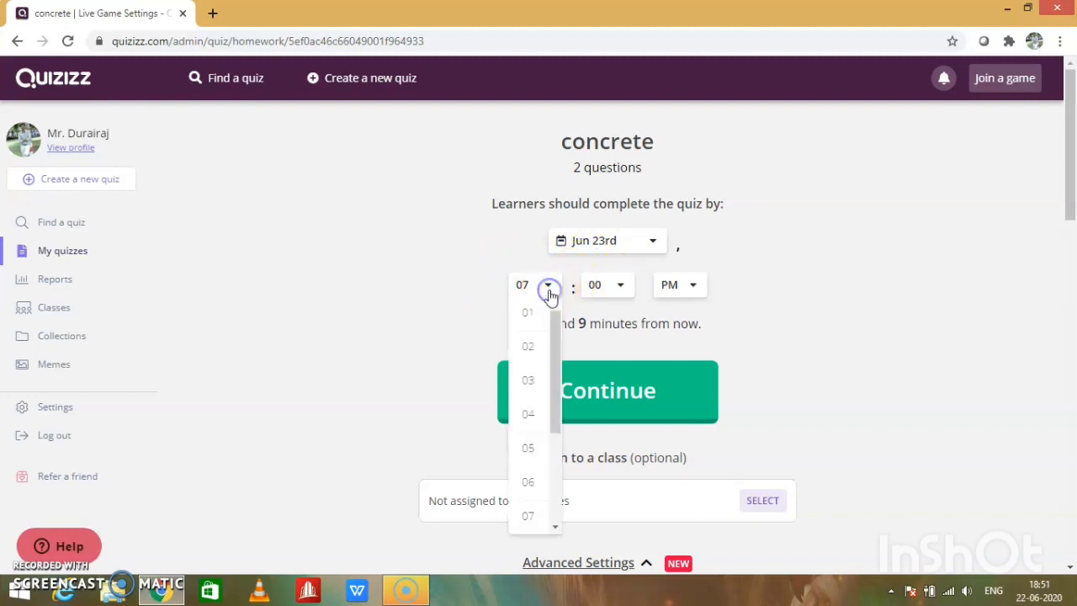
pyautogui.click(543, 346)
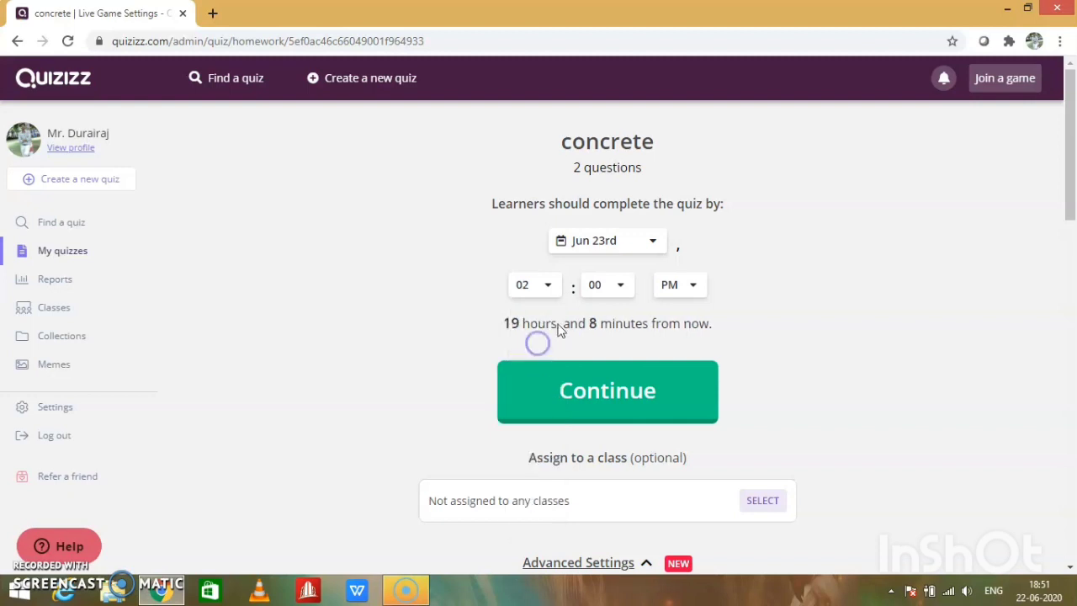
pyautogui.click(609, 284)
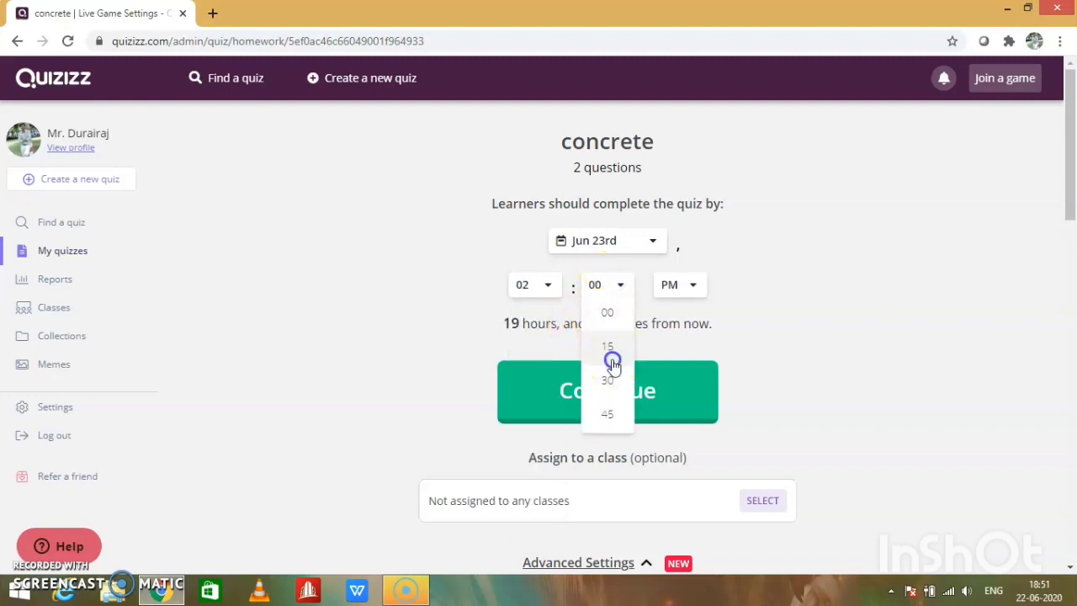
pyautogui.click(608, 349)
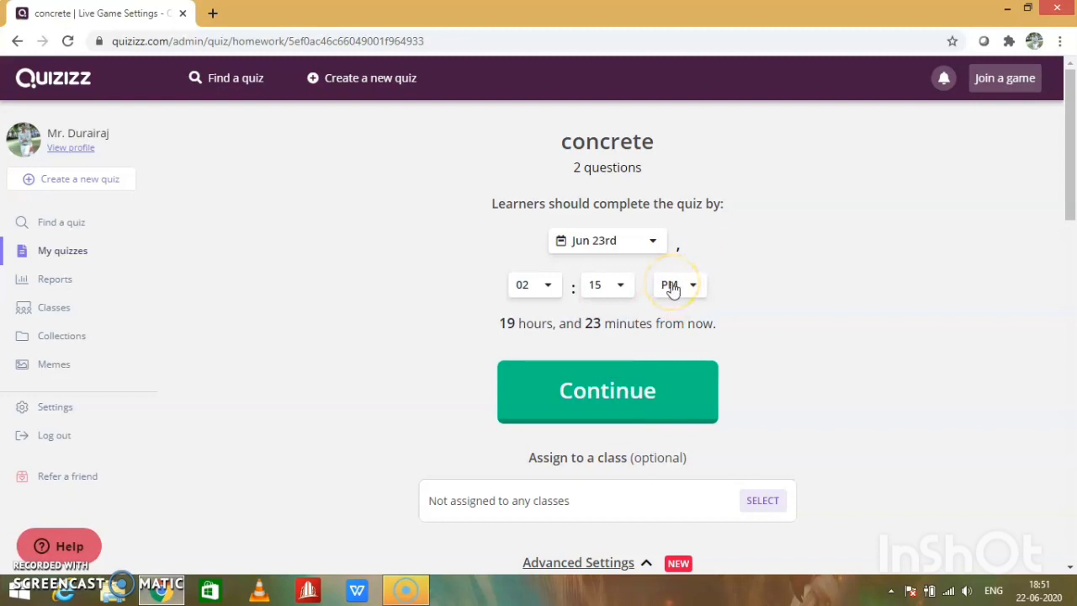
pyautogui.click(636, 387)
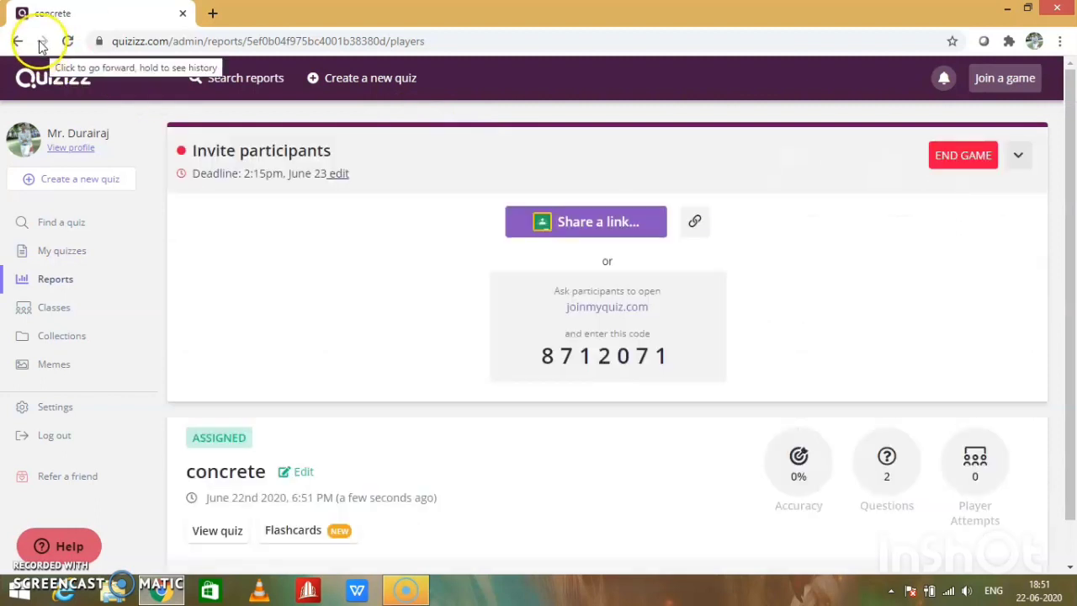
# Step: Return to the homework settings, review the advanced settings and assign the quiz again with the default deadline of Jun 23rd, 07:00 PM
pyautogui.click(21, 39)
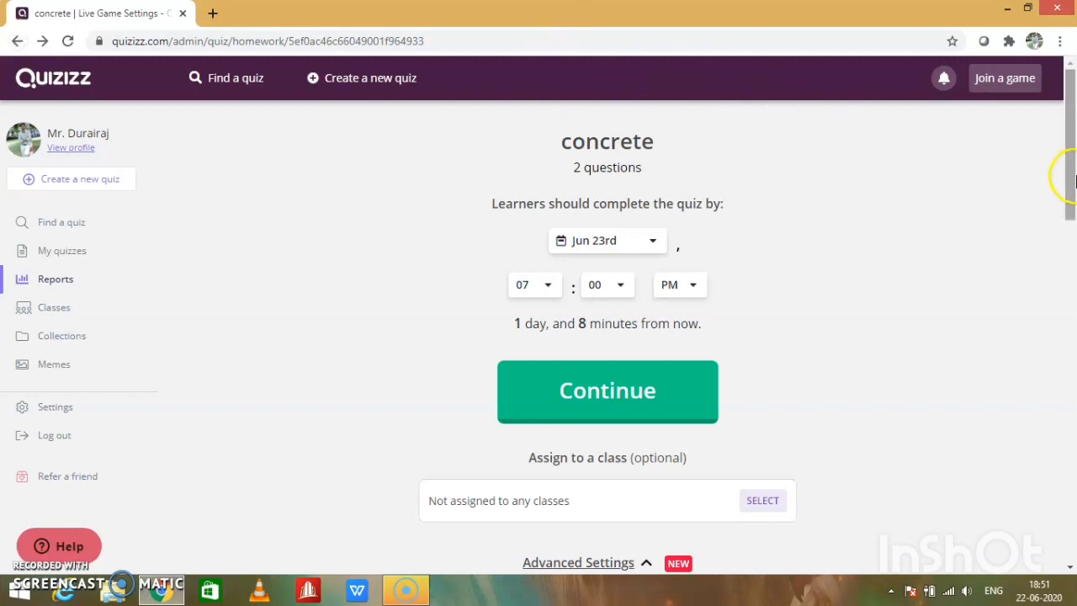
pyautogui.moveTo(1070, 181); pyautogui.dragTo(1050, 302)
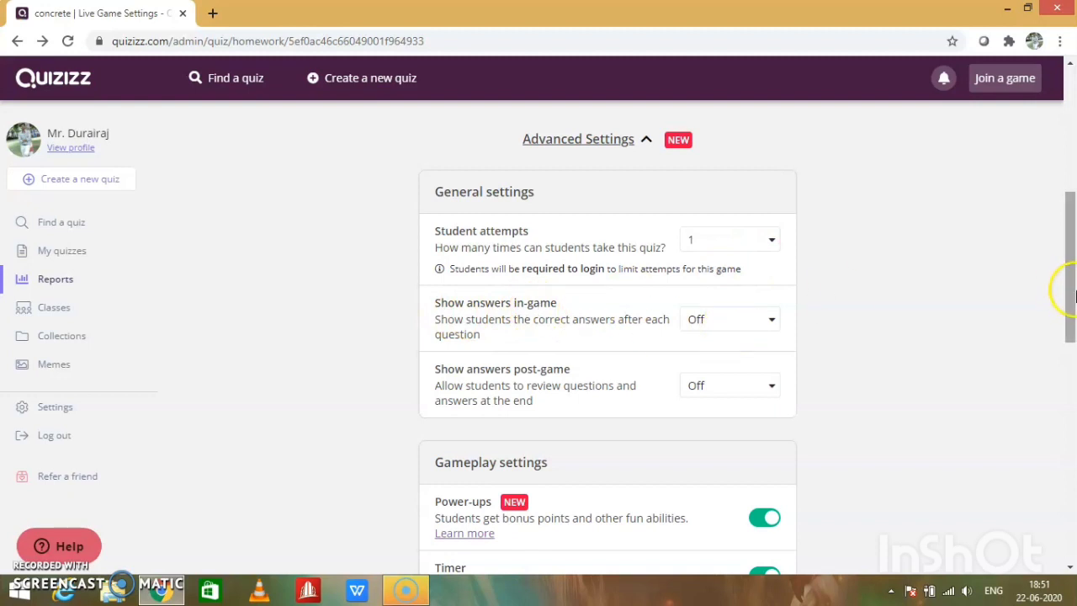
pyautogui.moveTo(1072, 294); pyautogui.dragTo(1071, 329)
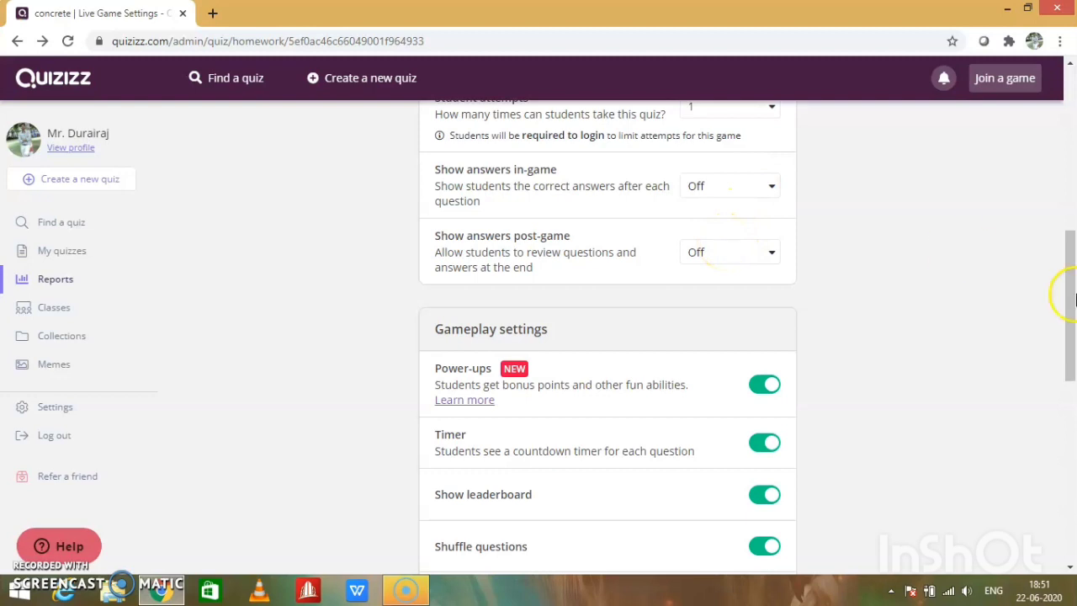
pyautogui.moveTo(1074, 324); pyautogui.dragTo(1072, 382)
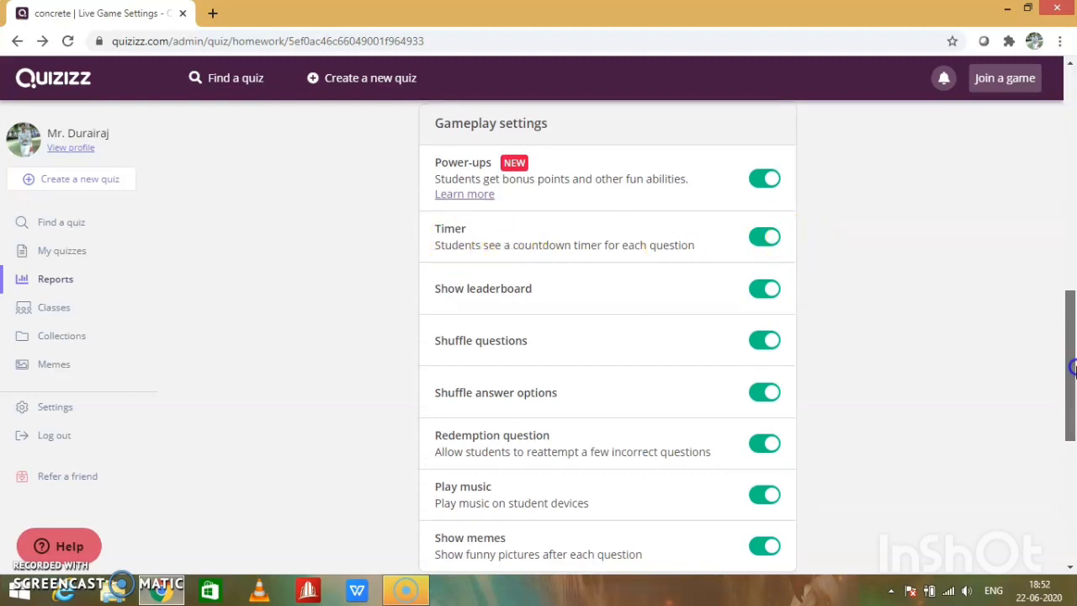
pyautogui.moveTo(1075, 370); pyautogui.dragTo(1075, 406)
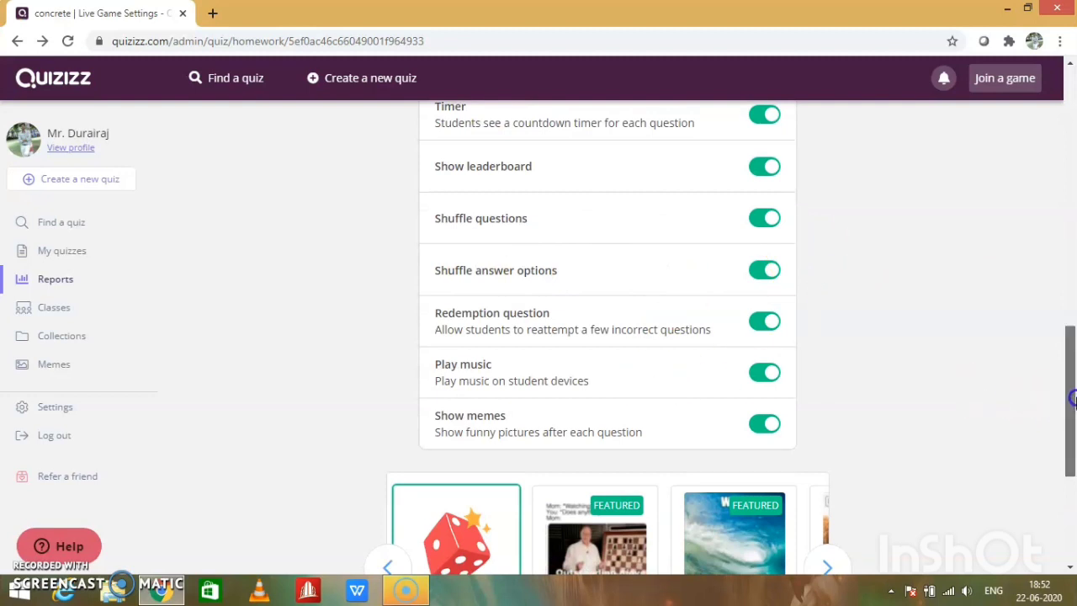
pyautogui.moveTo(1074, 402); pyautogui.dragTo(1070, 484)
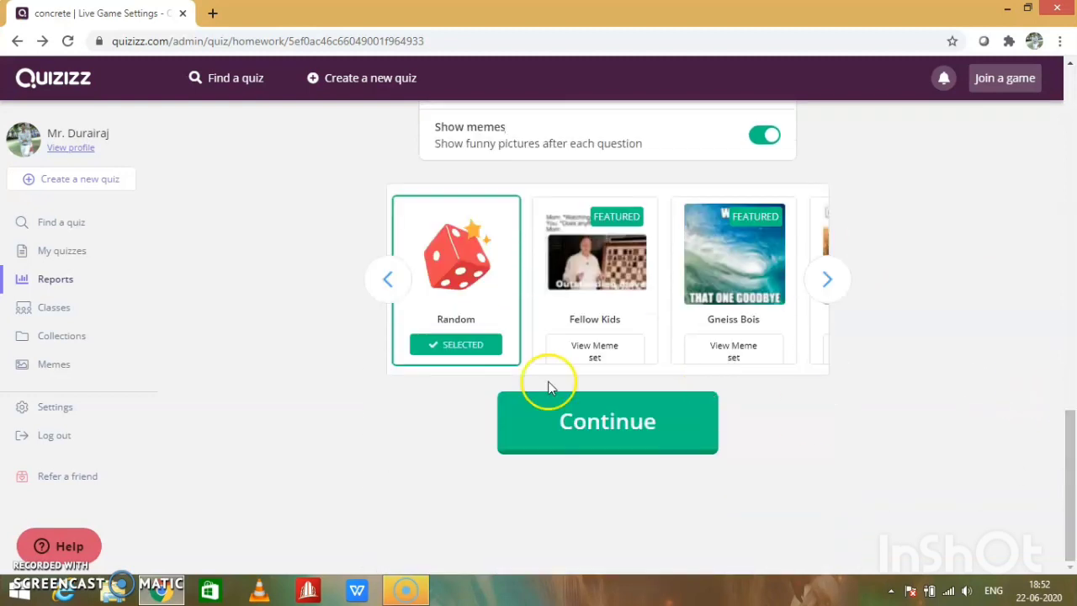
pyautogui.click(577, 429)
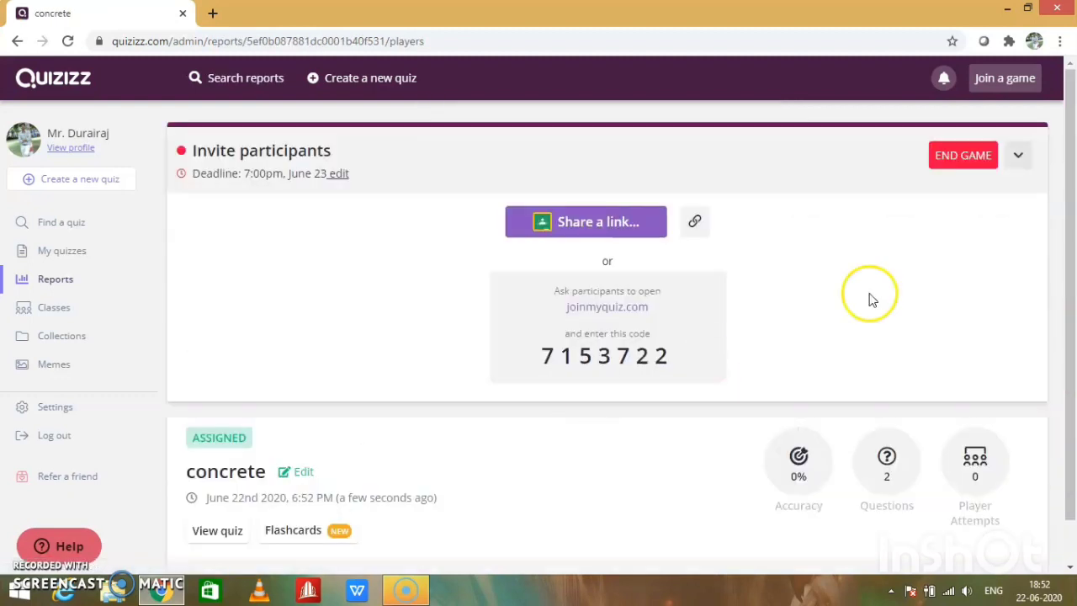
# Step: Copy the participant link of the assigned "concrete" homework and view the rest of its report page
pyautogui.moveTo(1071, 264)
pyautogui.mouseDown()
pyautogui.moveTo(1073, 307)
pyautogui.moveTo(1072, 278)
pyautogui.mouseUp()
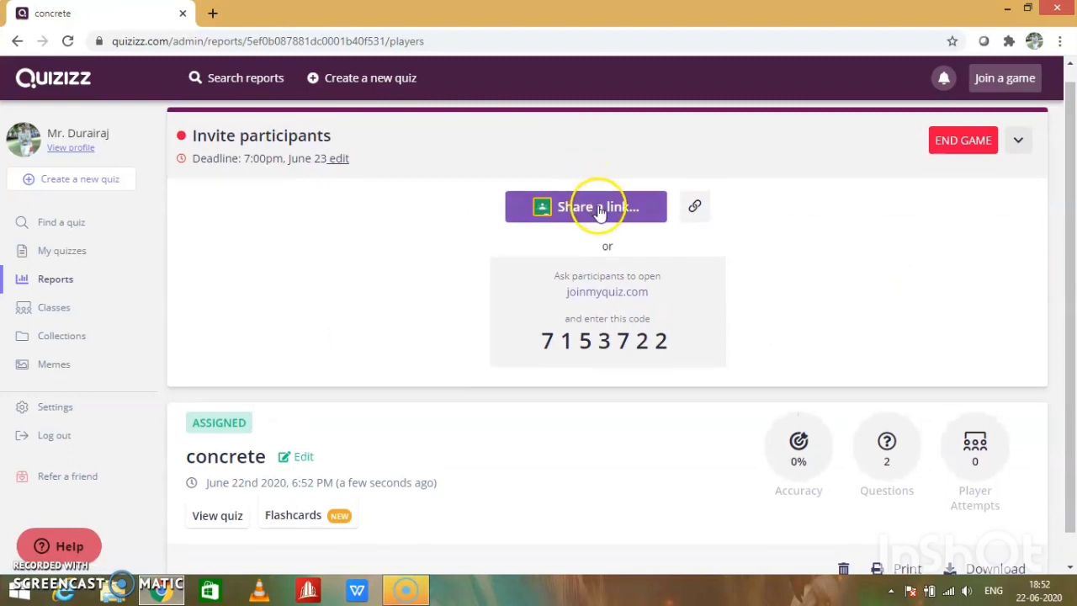
pyautogui.click(692, 209)
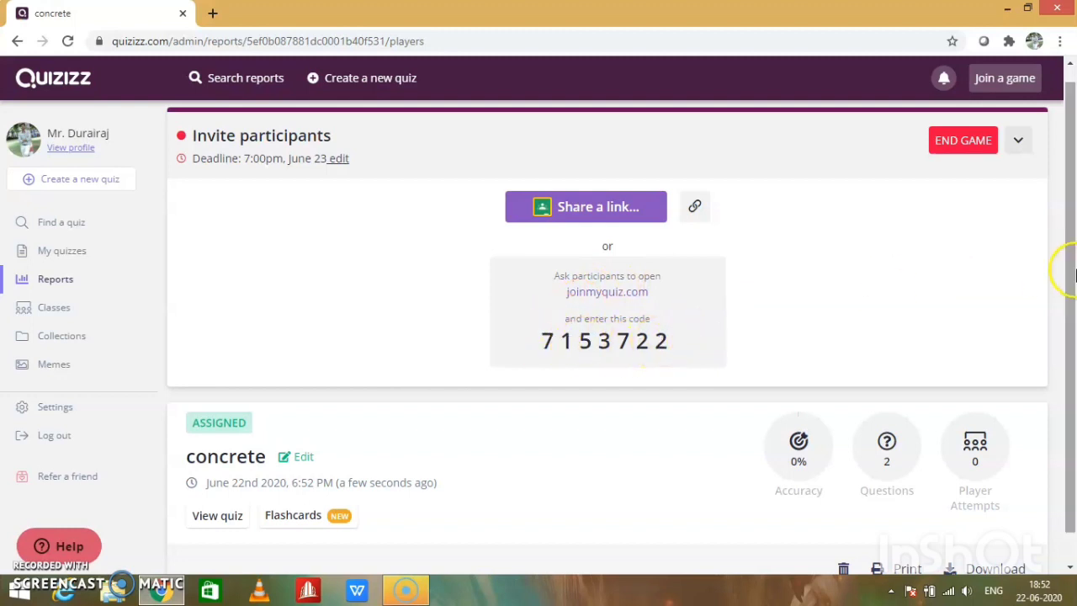
pyautogui.moveTo(1073, 275); pyautogui.dragTo(1074, 308)
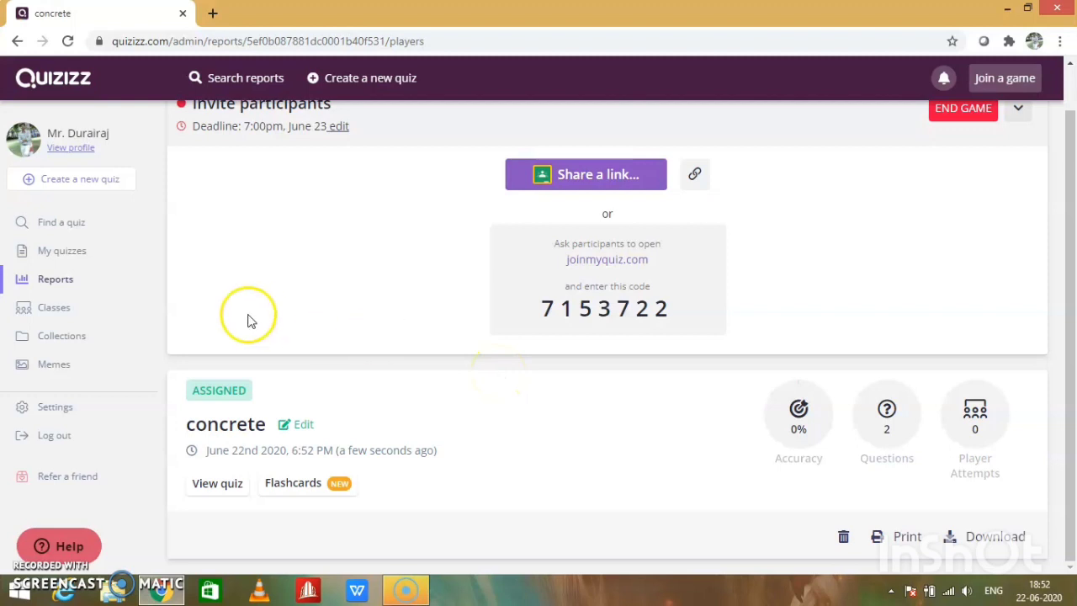
# Step: Go to the list of reports and open the assigned "Structural Analysis" report
pyautogui.click(130, 289)
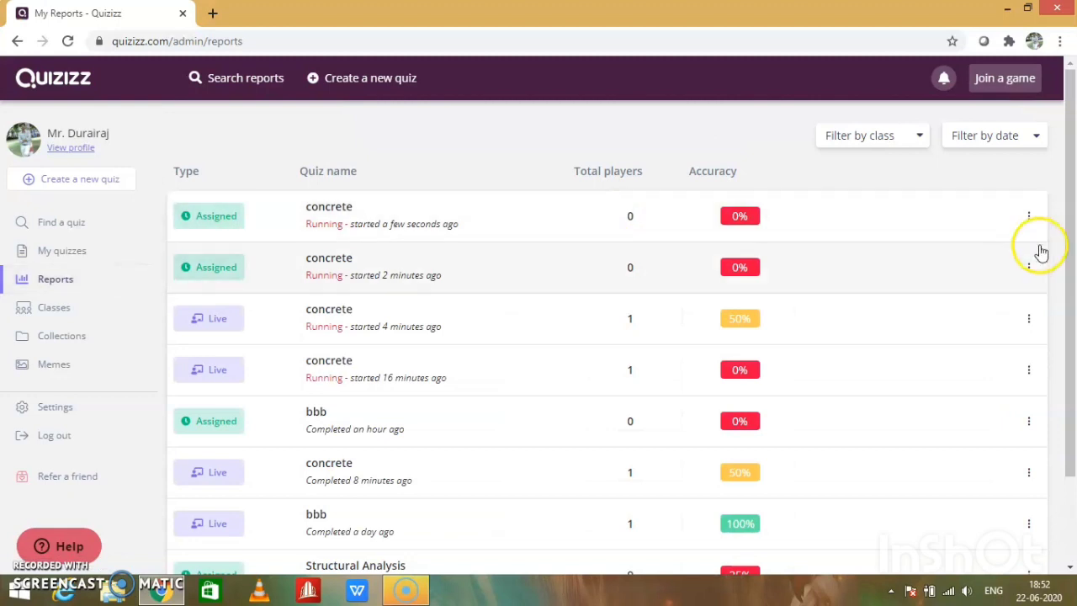
pyautogui.moveTo(1071, 217); pyautogui.dragTo(1073, 313)
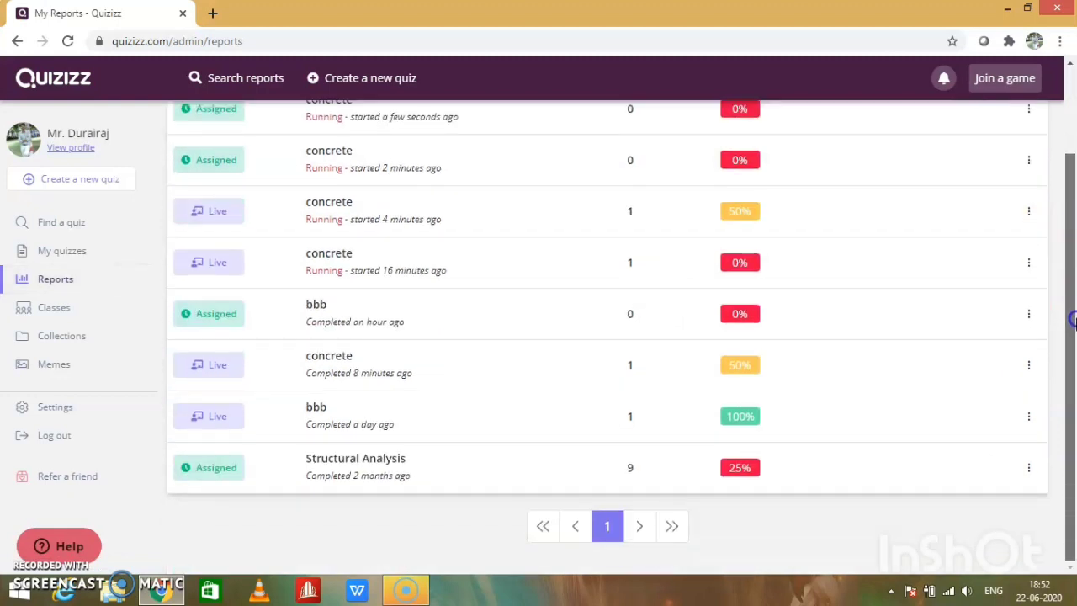
pyautogui.click(436, 463)
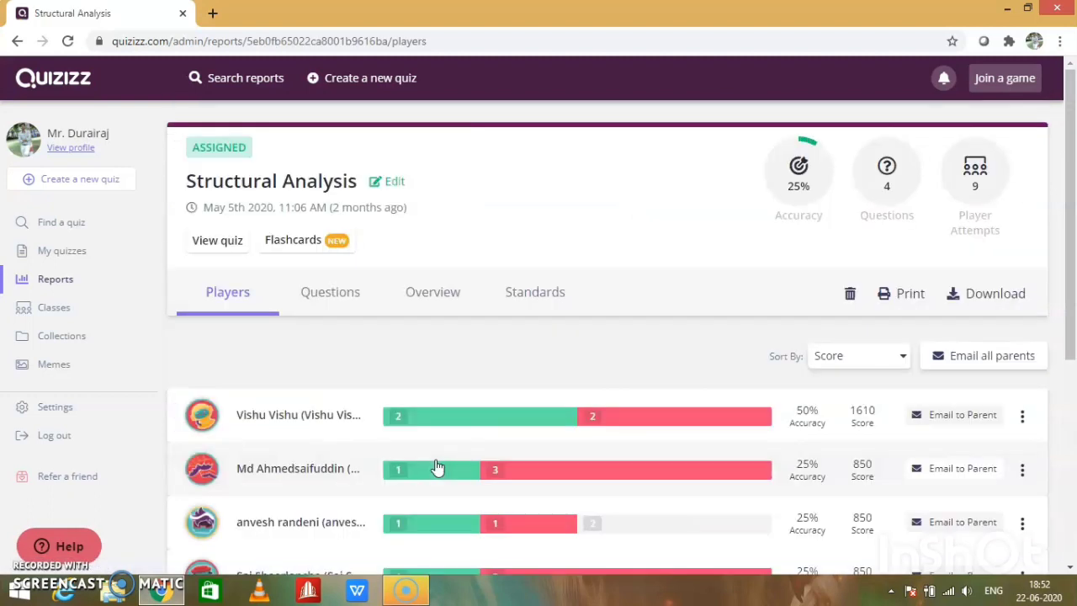
# Step: Download the "Structural Analysis" player report as an Excel file, using the manual download link
pyautogui.moveTo(1071, 264); pyautogui.dragTo(1073, 303)
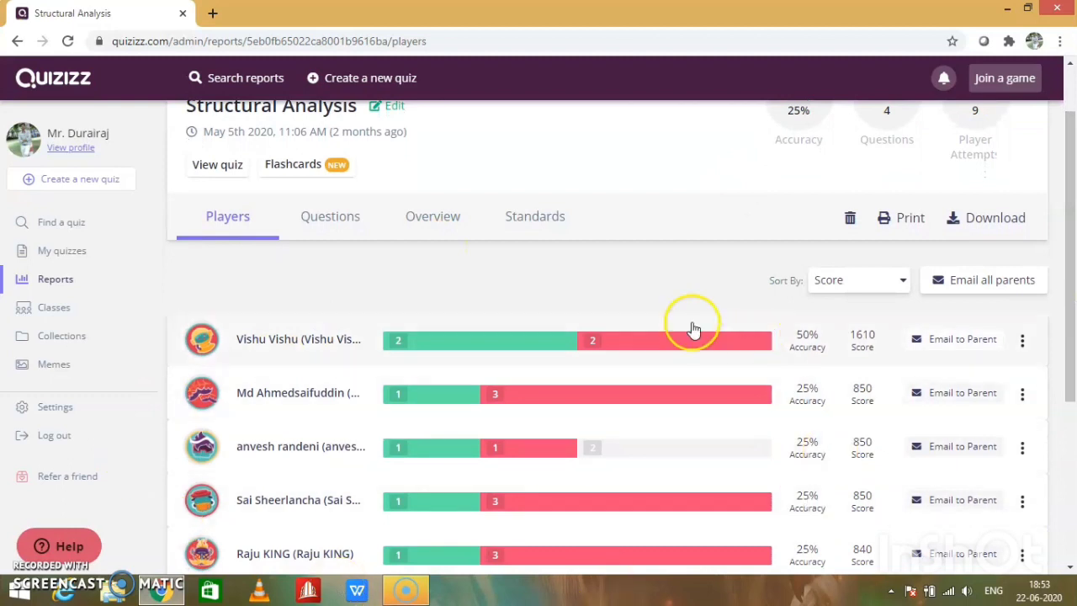
pyautogui.click(1007, 225)
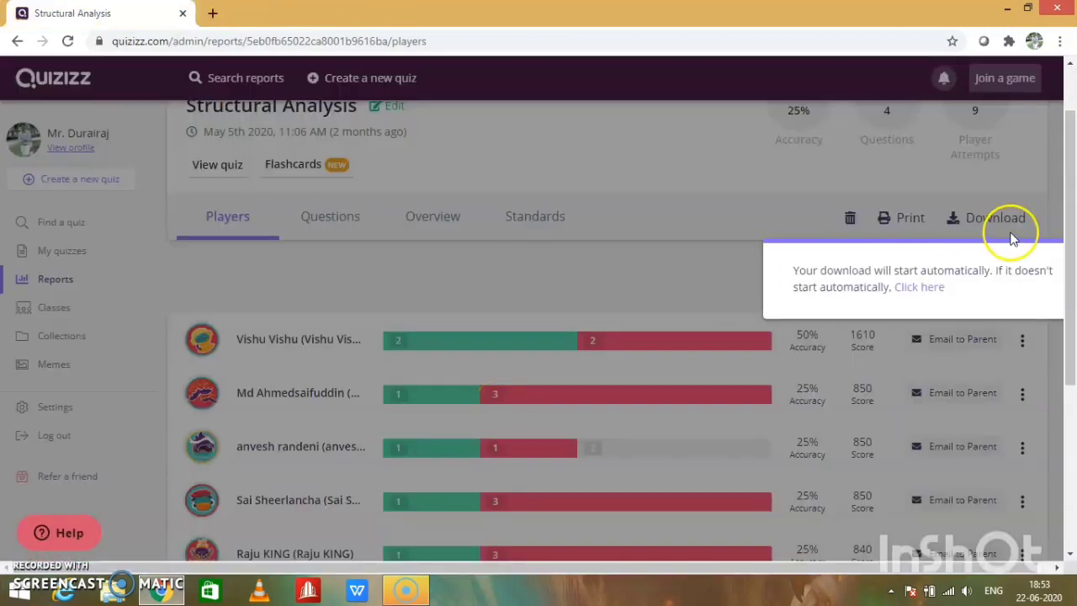
pyautogui.click(922, 293)
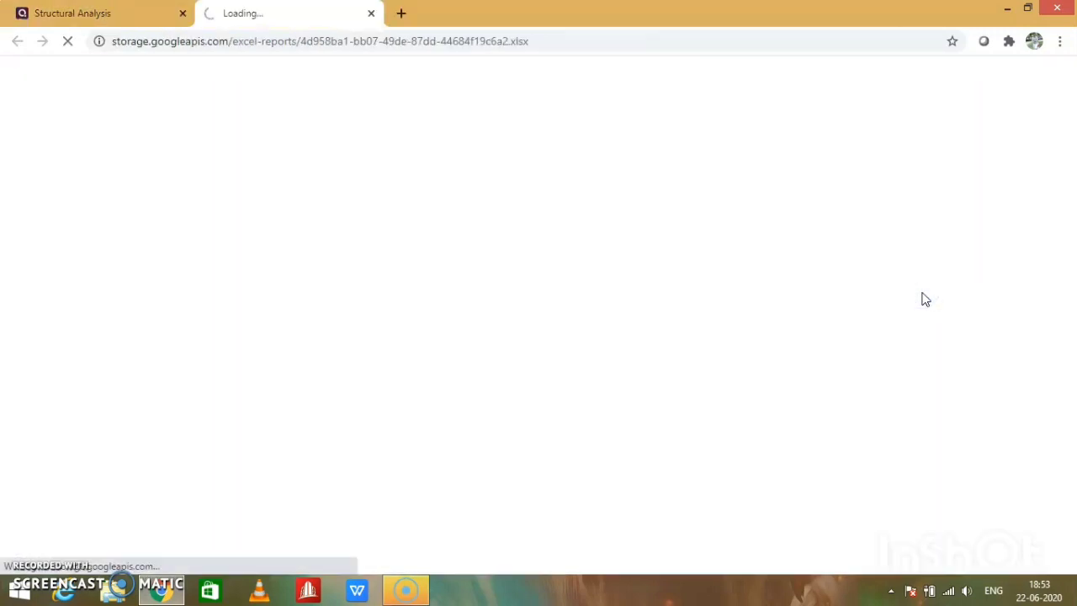